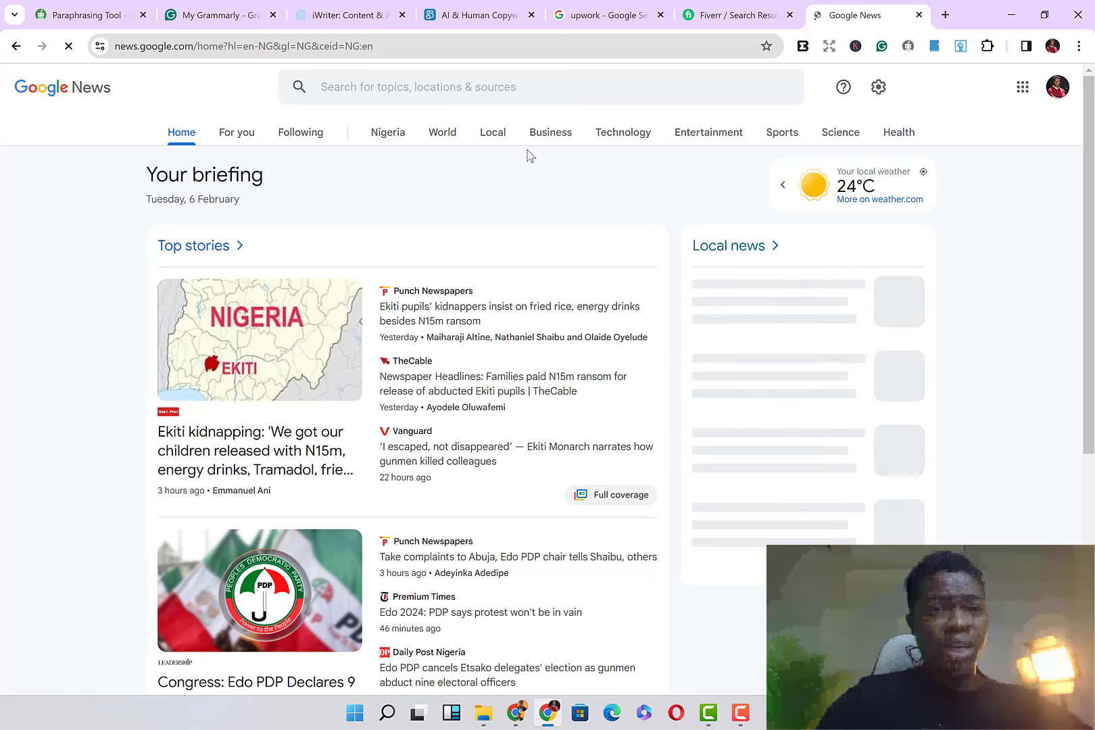
- Visit the Nigeria news section, and open the Entertainment section to browse its latest headlines
{"action": "left_click", "coordinate": [388, 134]}
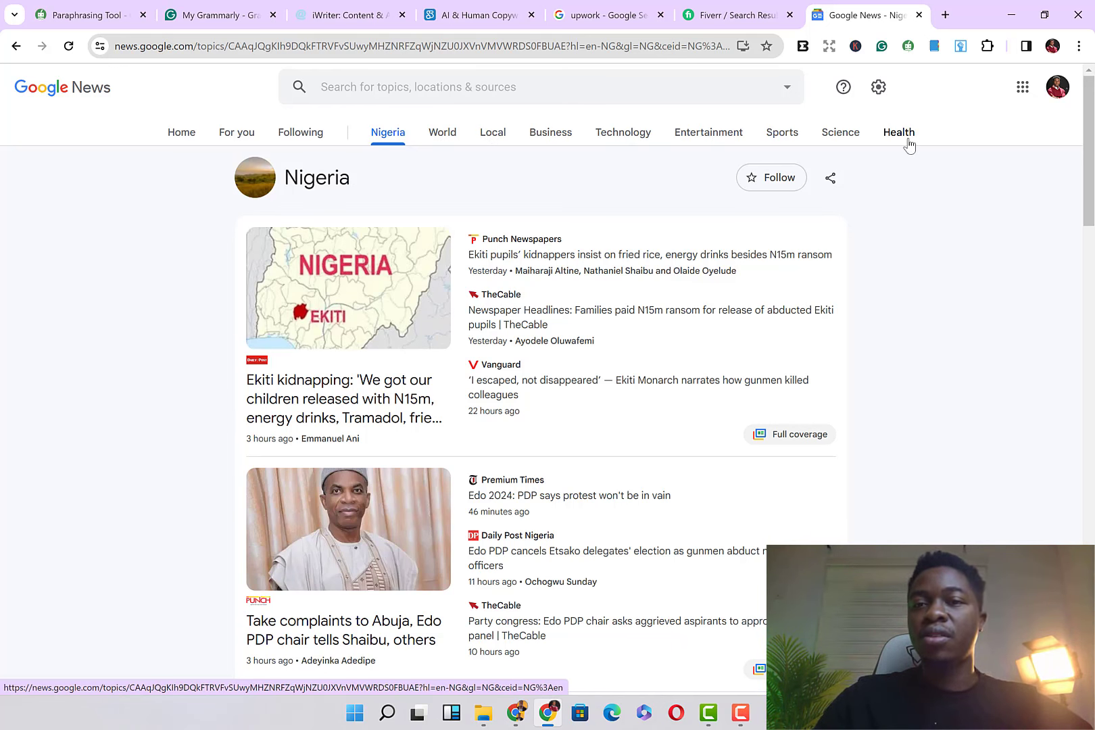
{"action": "left_click", "coordinate": [710, 133]}
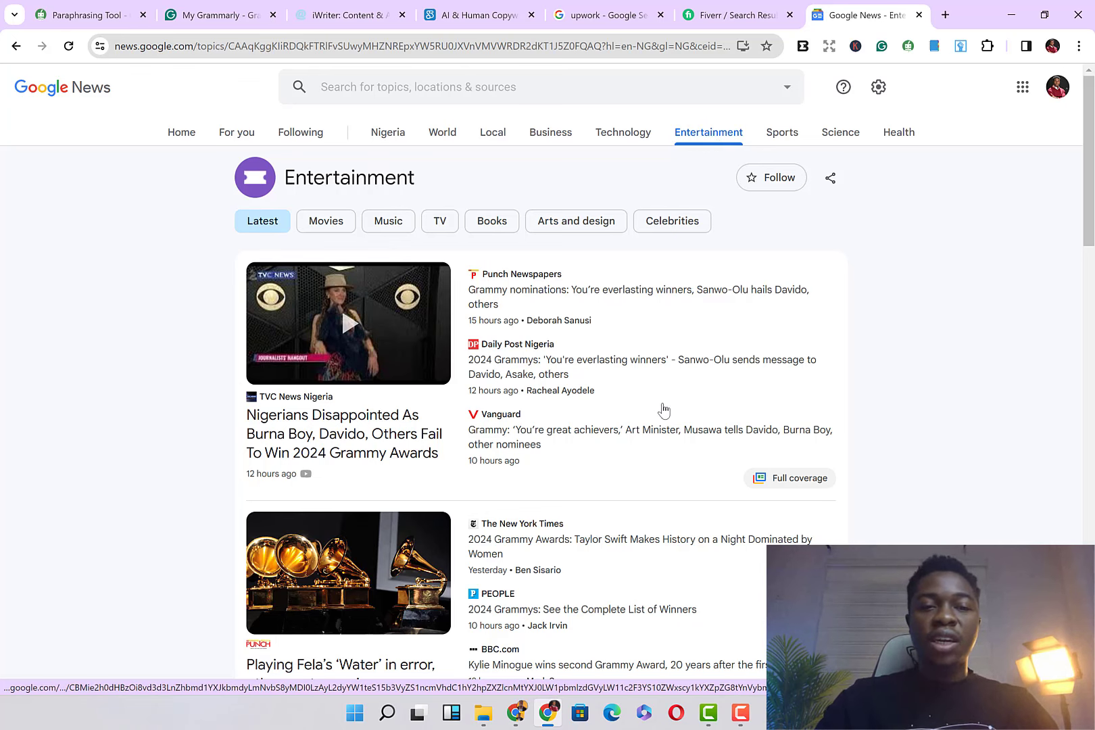
{"action": "scroll", "coordinate": [657, 399], "scroll_direction": "down", "scroll_amount": 2}
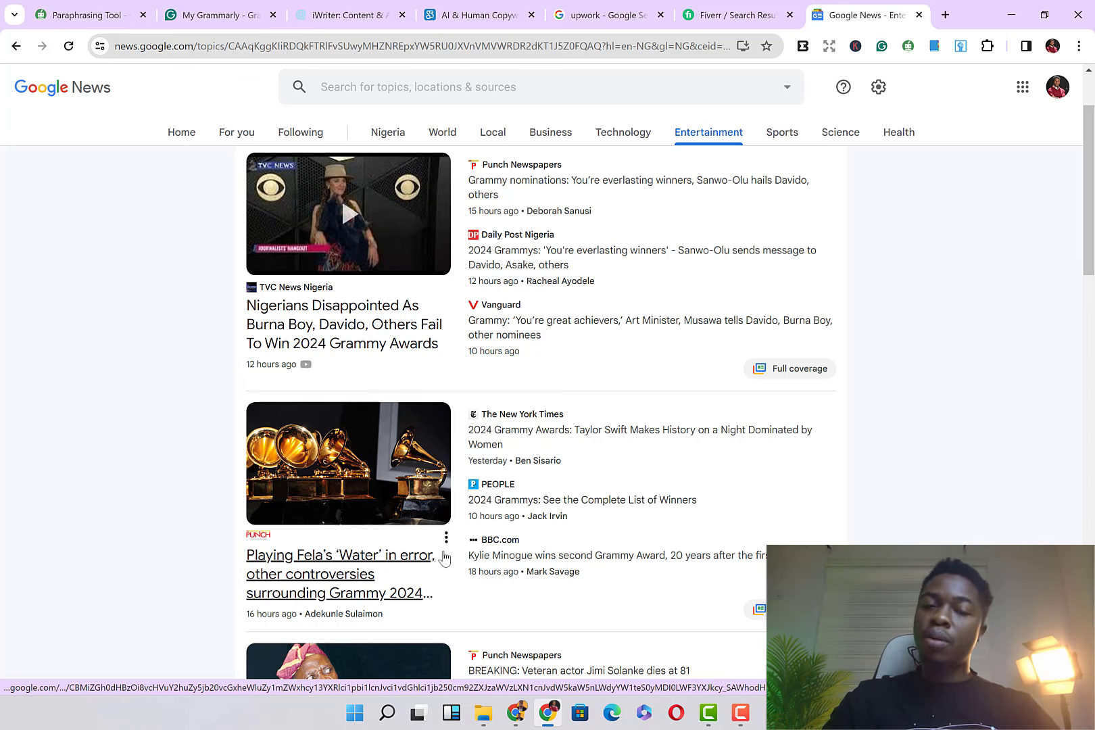
{"action": "scroll", "coordinate": [557, 452], "scroll_direction": "up", "scroll_amount": 1}
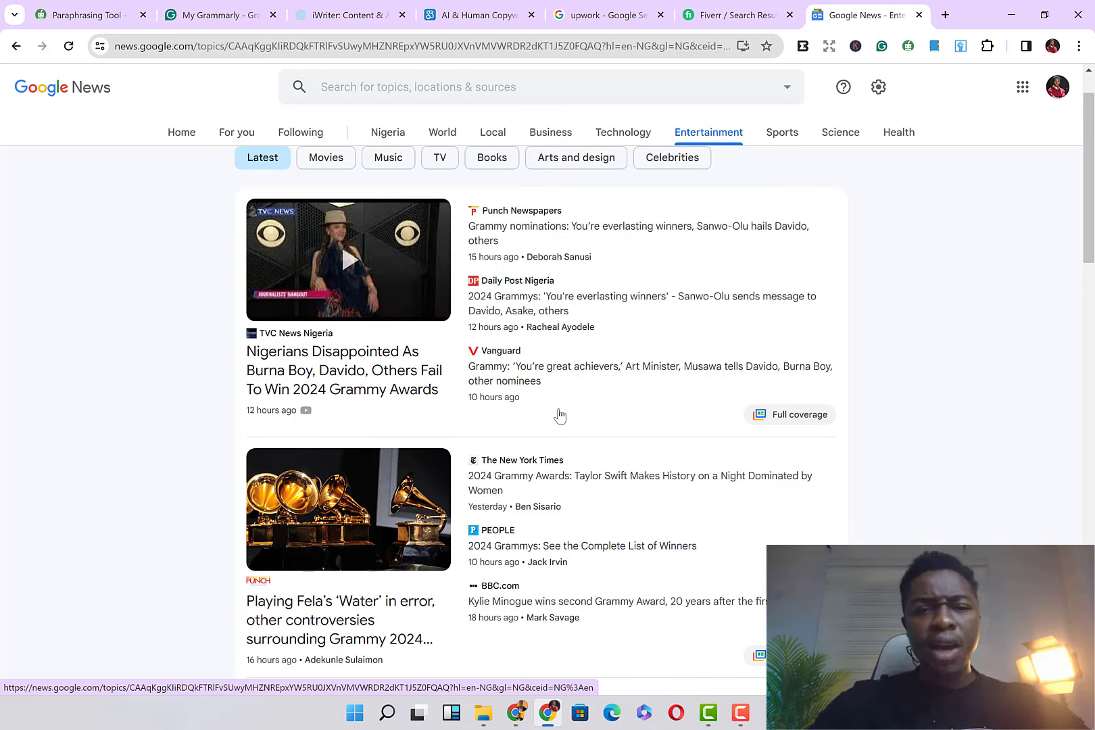
{"action": "scroll", "coordinate": [558, 415], "scroll_direction": "up", "scroll_amount": 1}
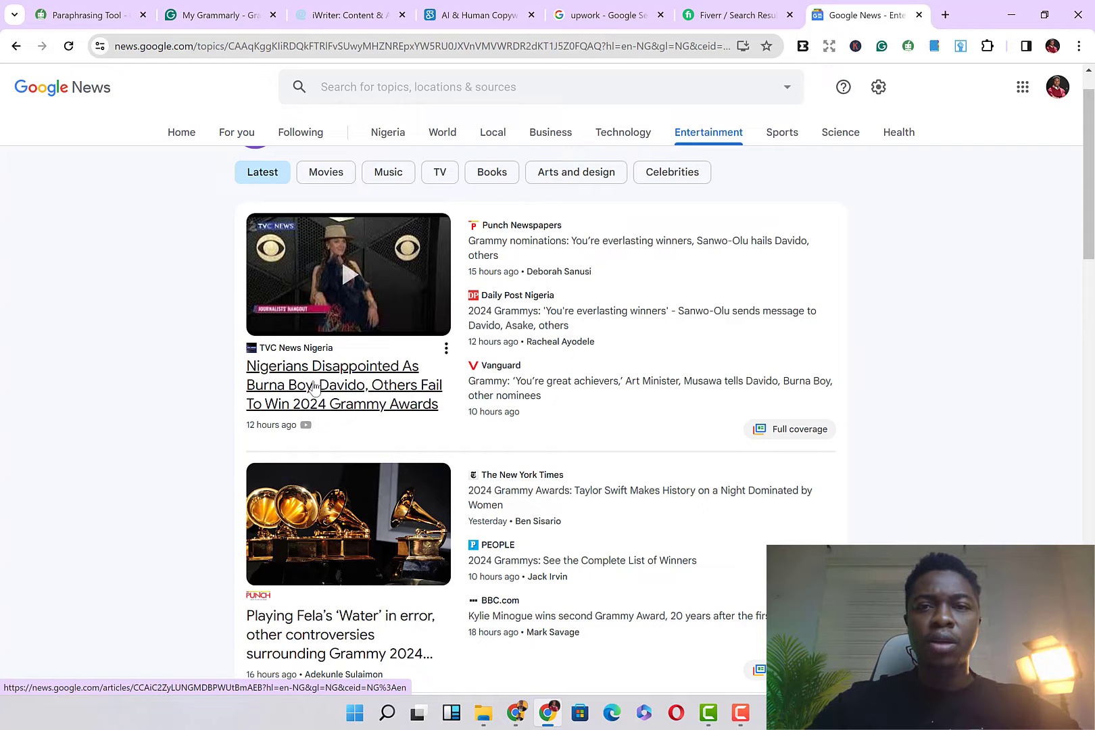
- Open the TVC News Nigeria video story about the 2024 Grammy Awards, pause its playback and return to the Entertainment headlines
{"action": "left_click", "coordinate": [314, 387]}
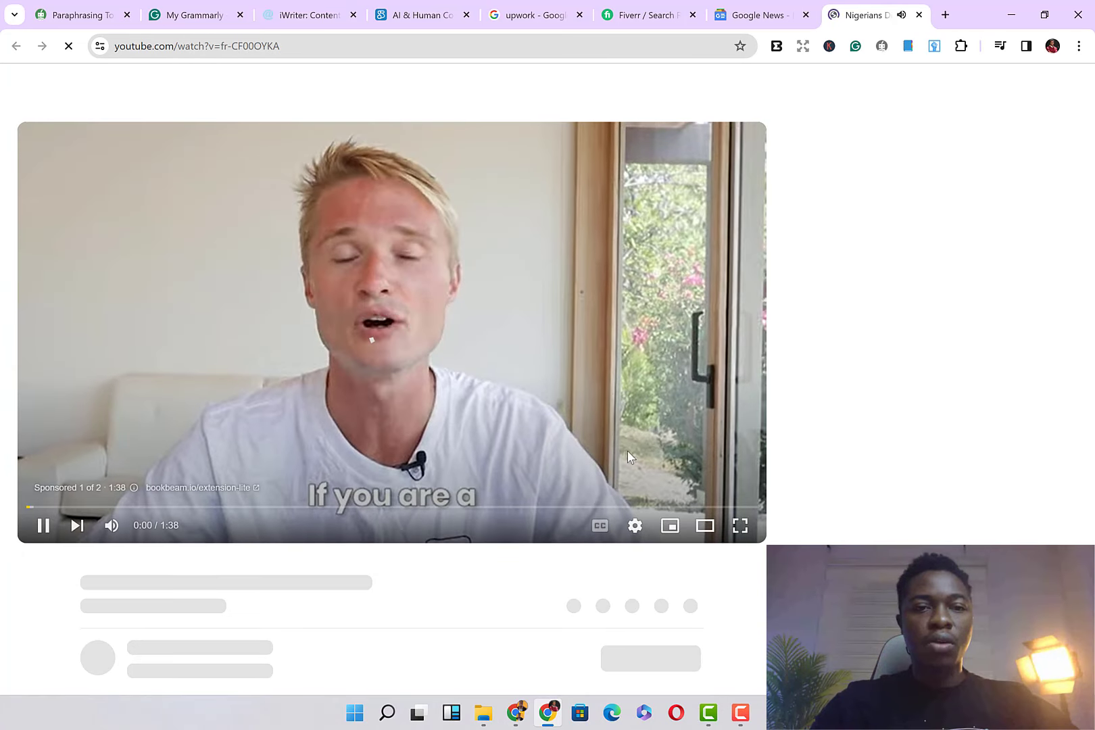
{"action": "left_click", "coordinate": [42, 525]}
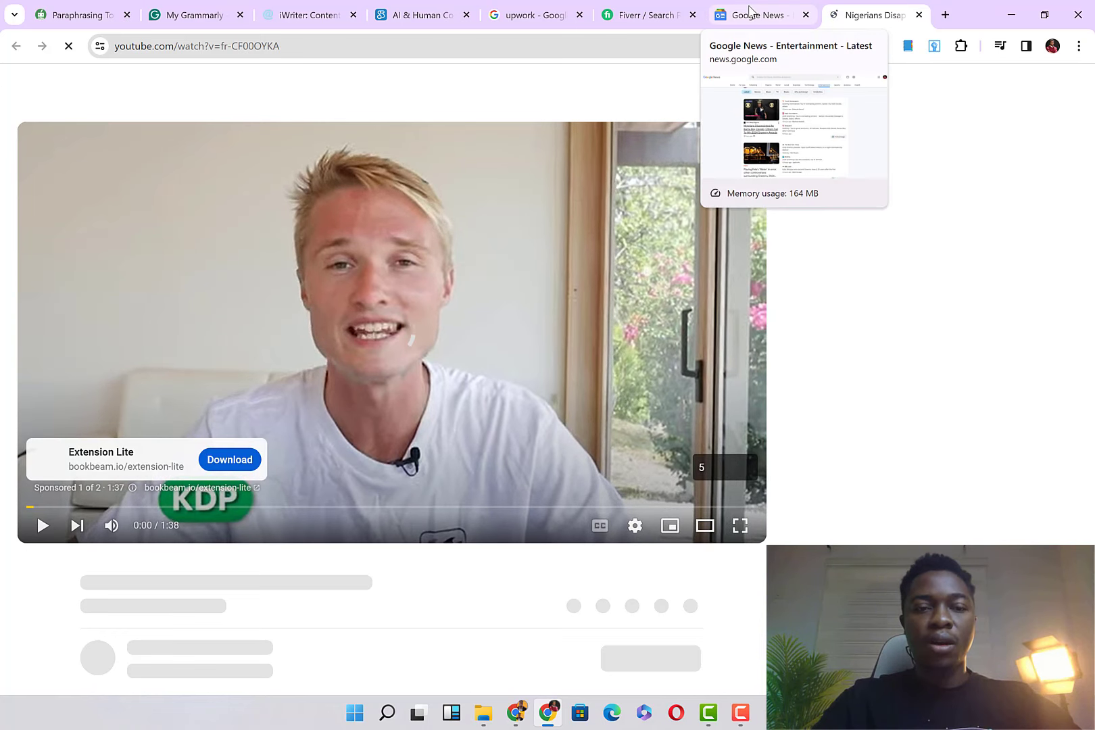
{"action": "left_click", "coordinate": [749, 10]}
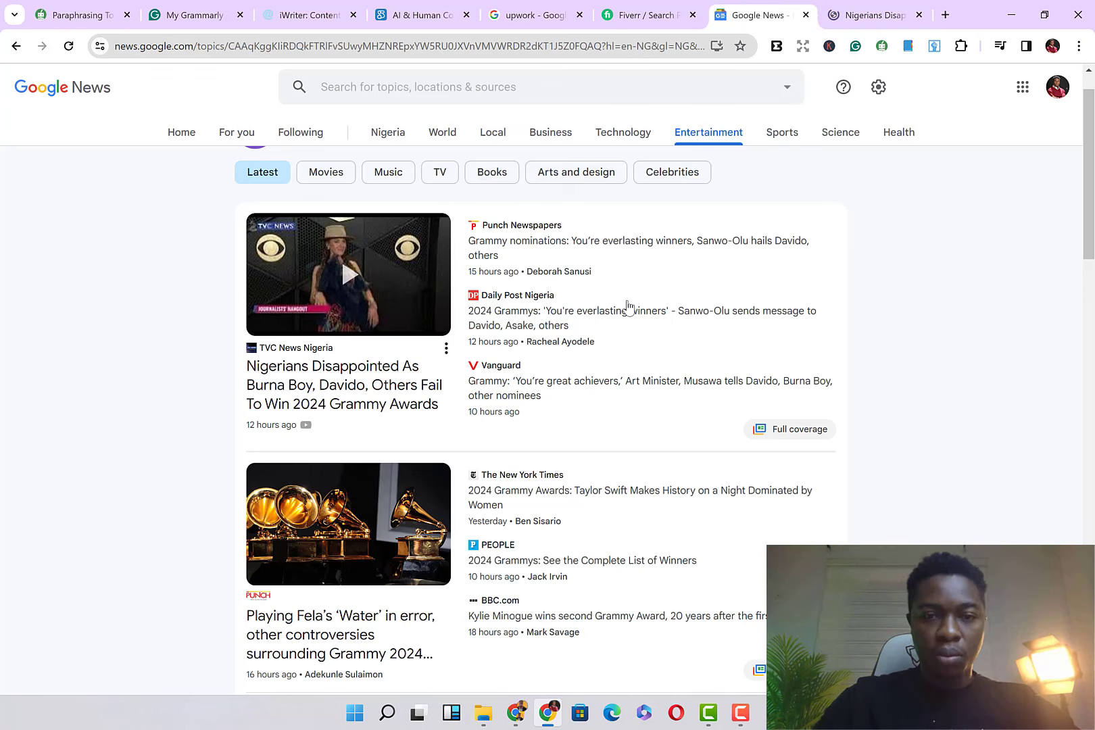
- Open the Punch Newspapers article "Grammy nominations: You're everlasting winners, Sanwo-Olu hails Davido, others" from the Entertainment headlines
{"action": "scroll", "coordinate": [627, 306], "scroll_direction": "down", "scroll_amount": 2}
{"action": "scroll", "coordinate": [543, 225], "scroll_direction": "up", "scroll_amount": 2}
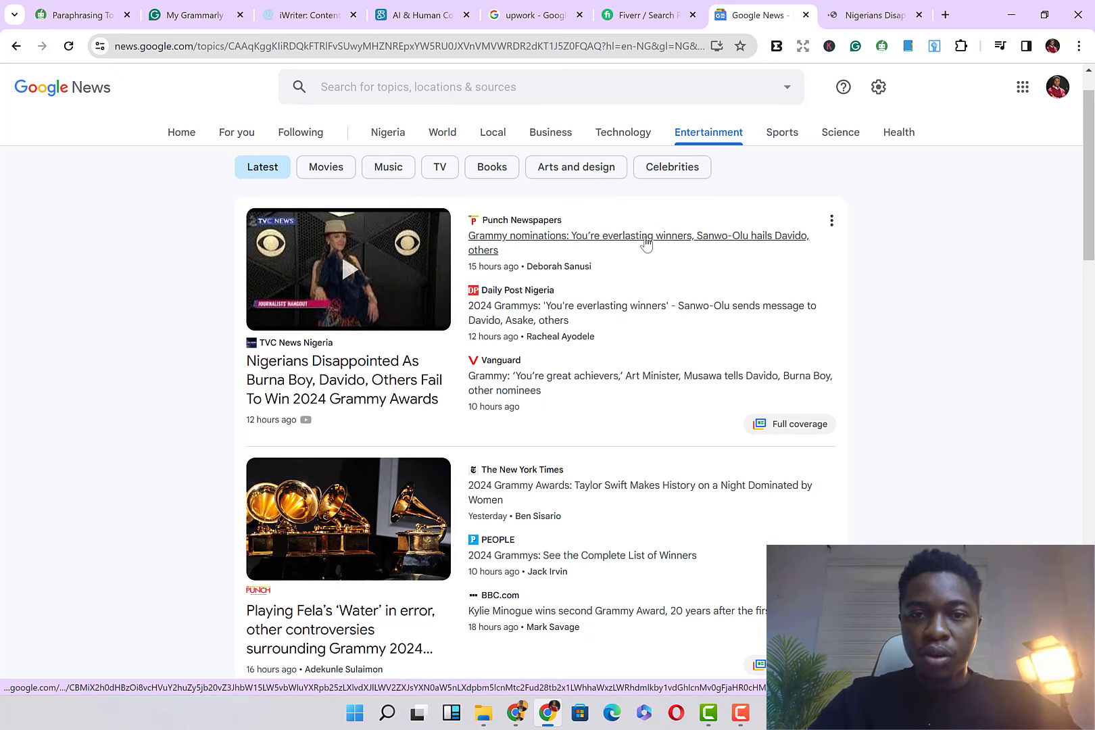
{"action": "left_click", "coordinate": [692, 238]}
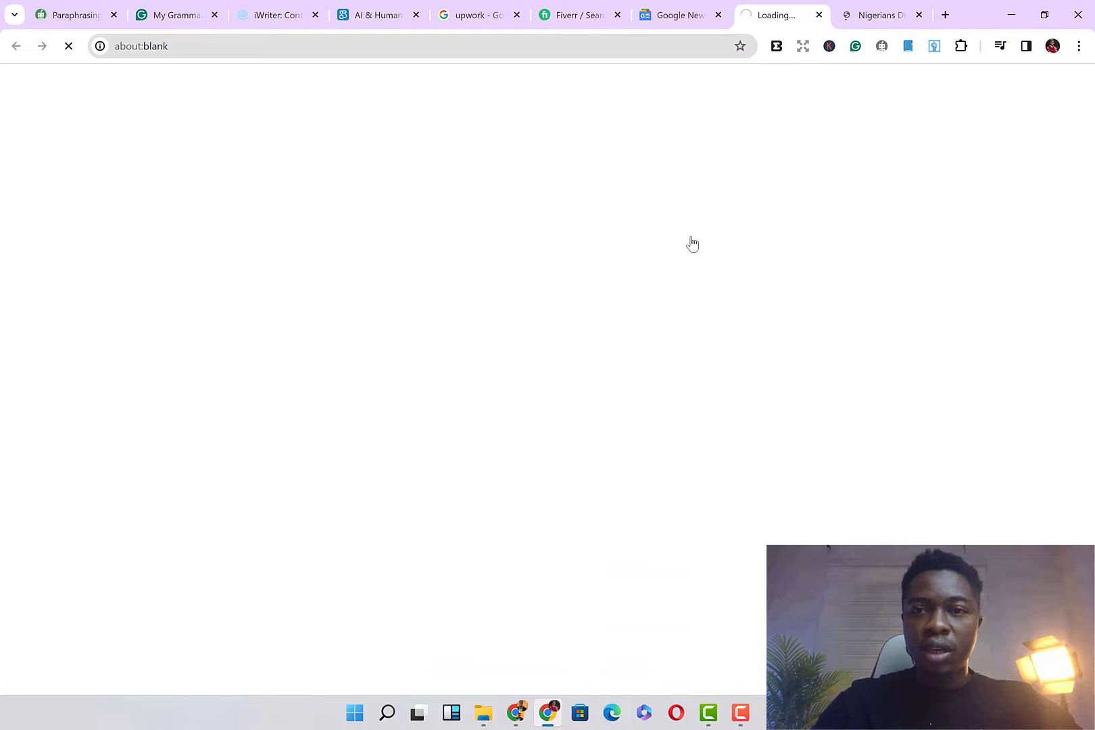
- Look through the Punch article on the Grammy nominations from headline to end, and return to its opening paragraphs
{"action": "scroll", "coordinate": [553, 559], "scroll_direction": "down", "scroll_amount": 3}
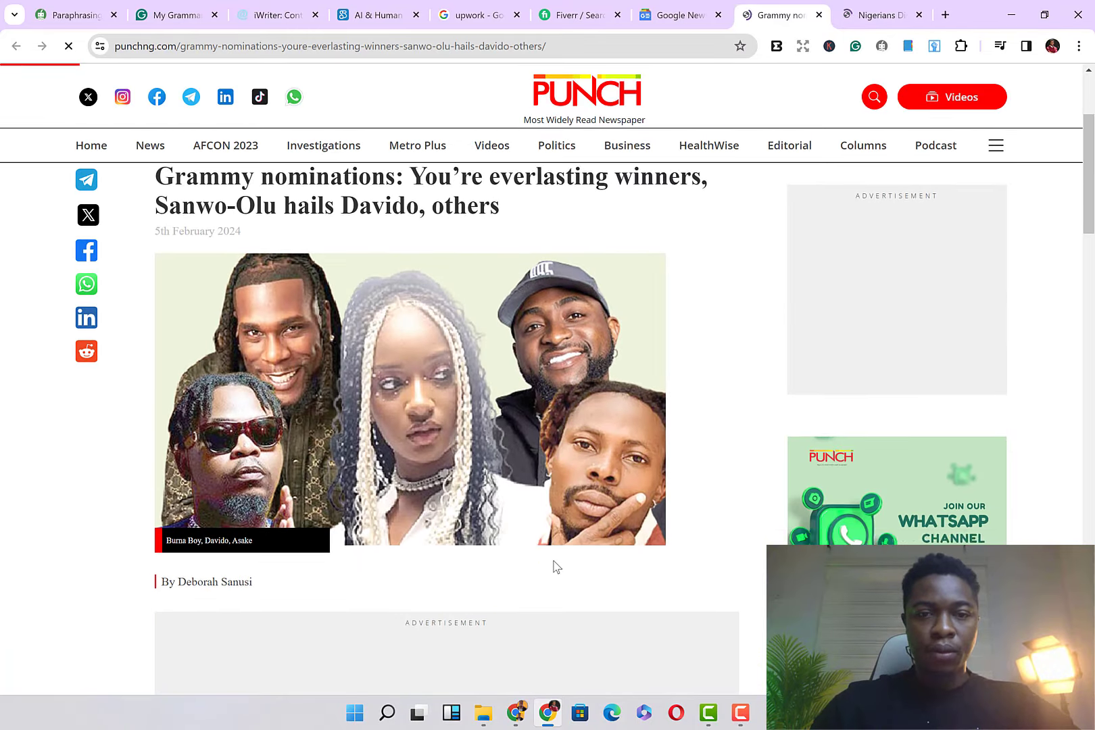
{"action": "scroll", "coordinate": [554, 567], "scroll_direction": "down", "scroll_amount": 5}
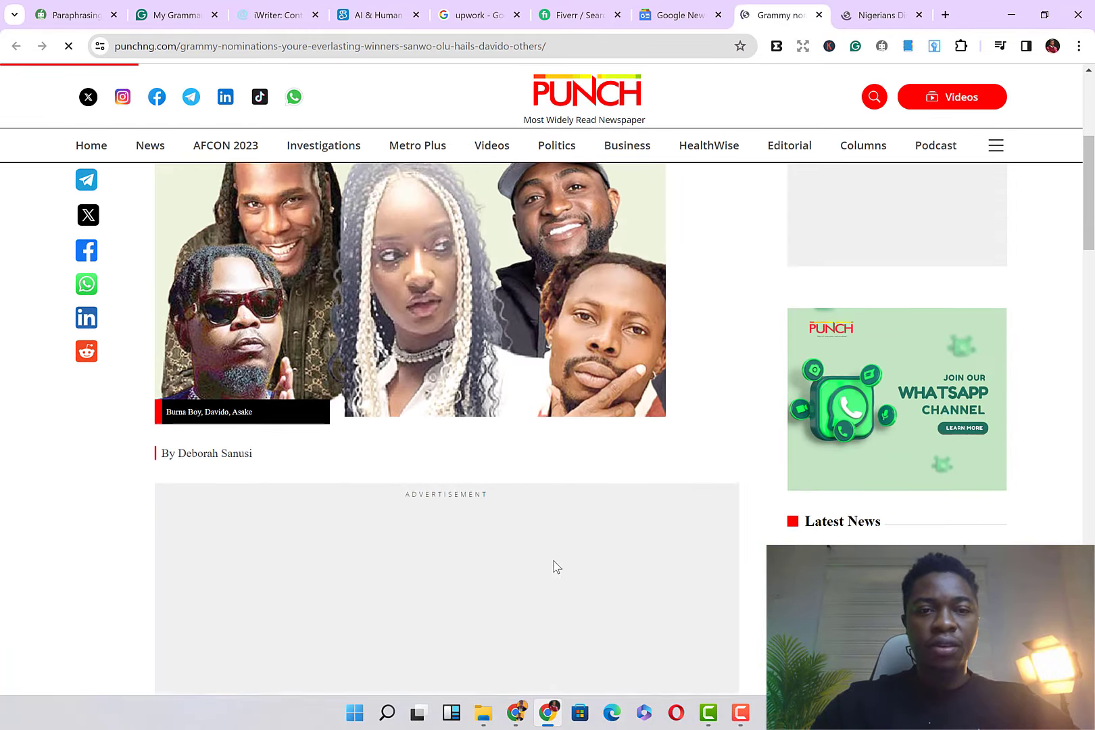
{"action": "scroll", "coordinate": [553, 566], "scroll_direction": "down", "scroll_amount": 8}
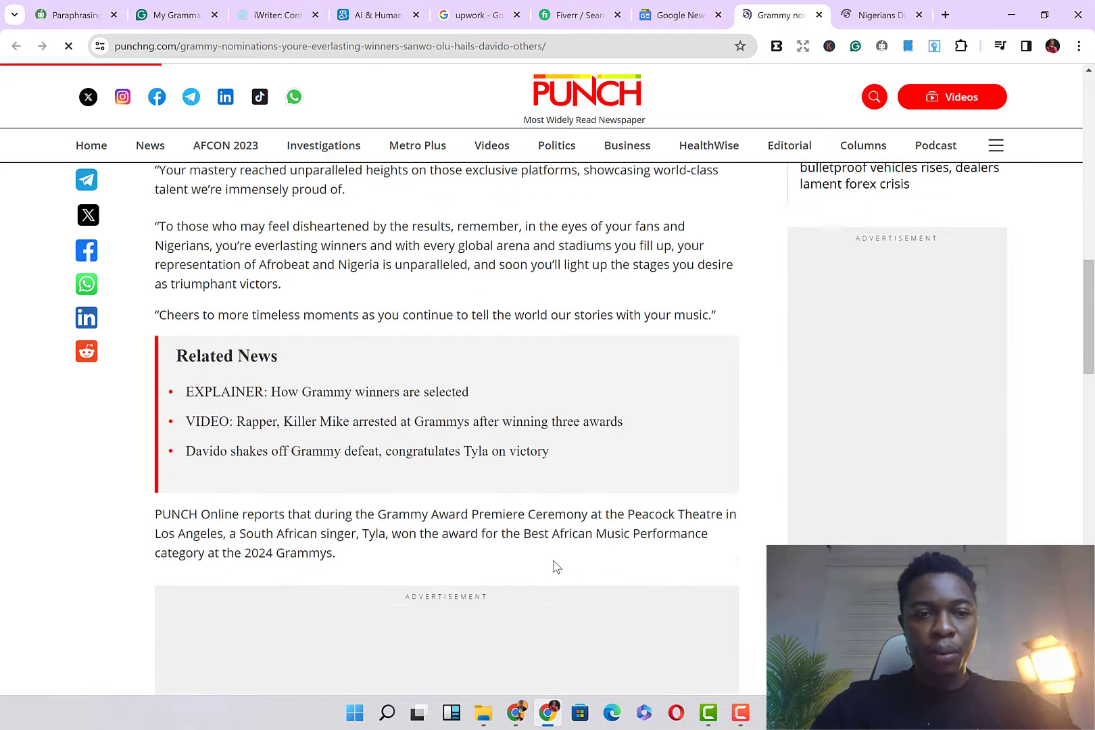
{"action": "scroll", "coordinate": [553, 567], "scroll_direction": "down", "scroll_amount": 15}
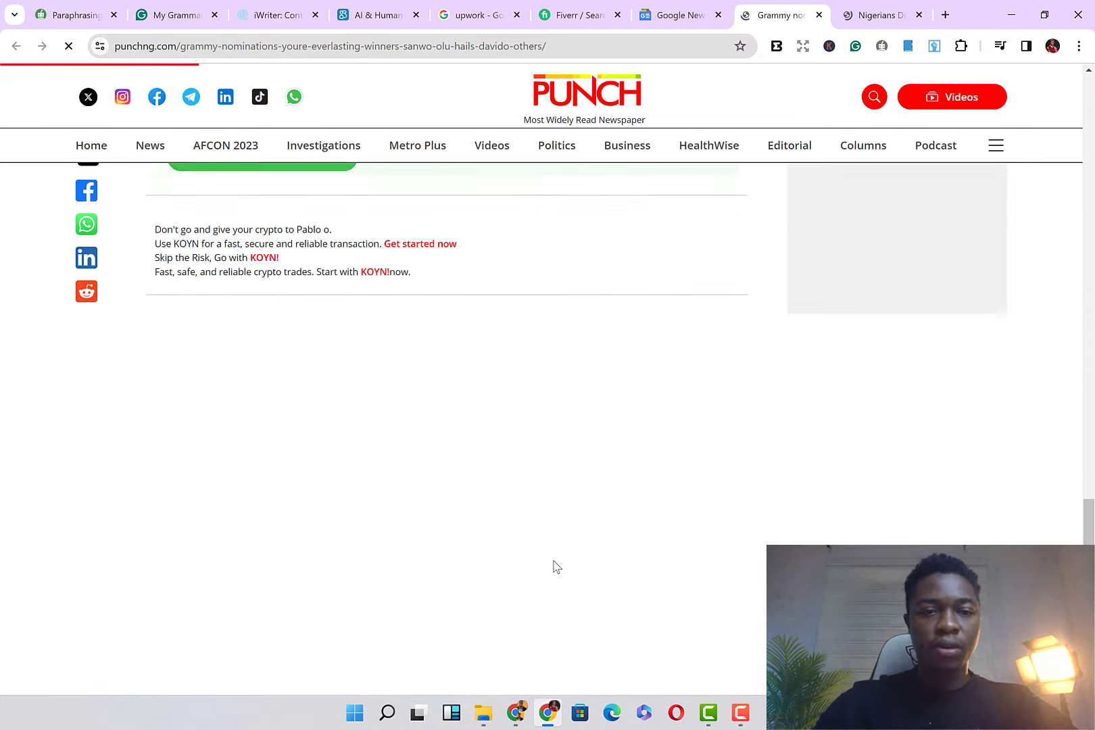
{"action": "scroll", "coordinate": [553, 566], "scroll_direction": "up", "scroll_amount": 15}
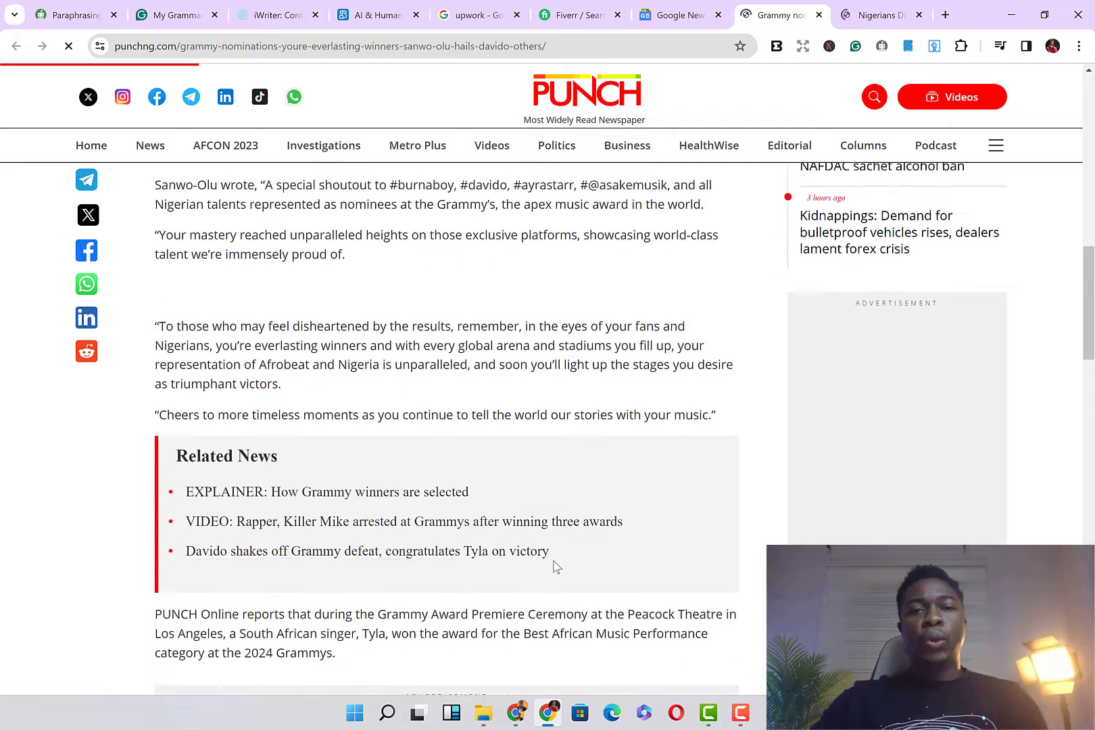
{"action": "scroll", "coordinate": [553, 566], "scroll_direction": "up", "scroll_amount": 3}
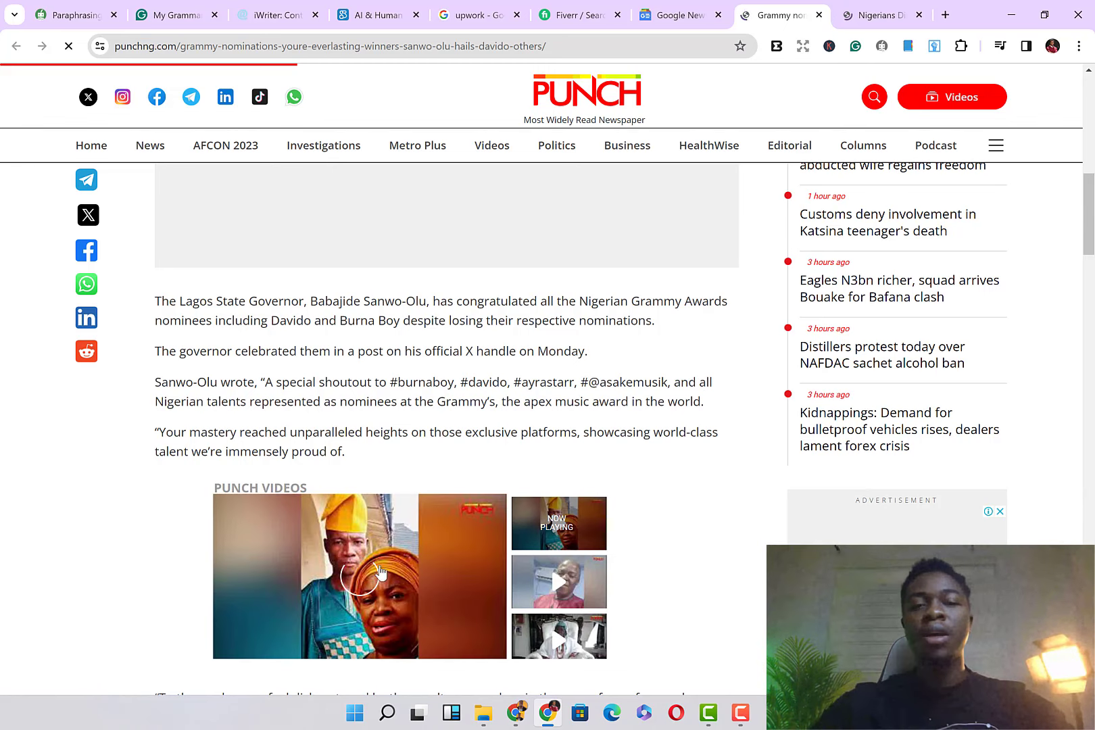
{"action": "scroll", "coordinate": [326, 316], "scroll_direction": "up", "scroll_amount": 5}
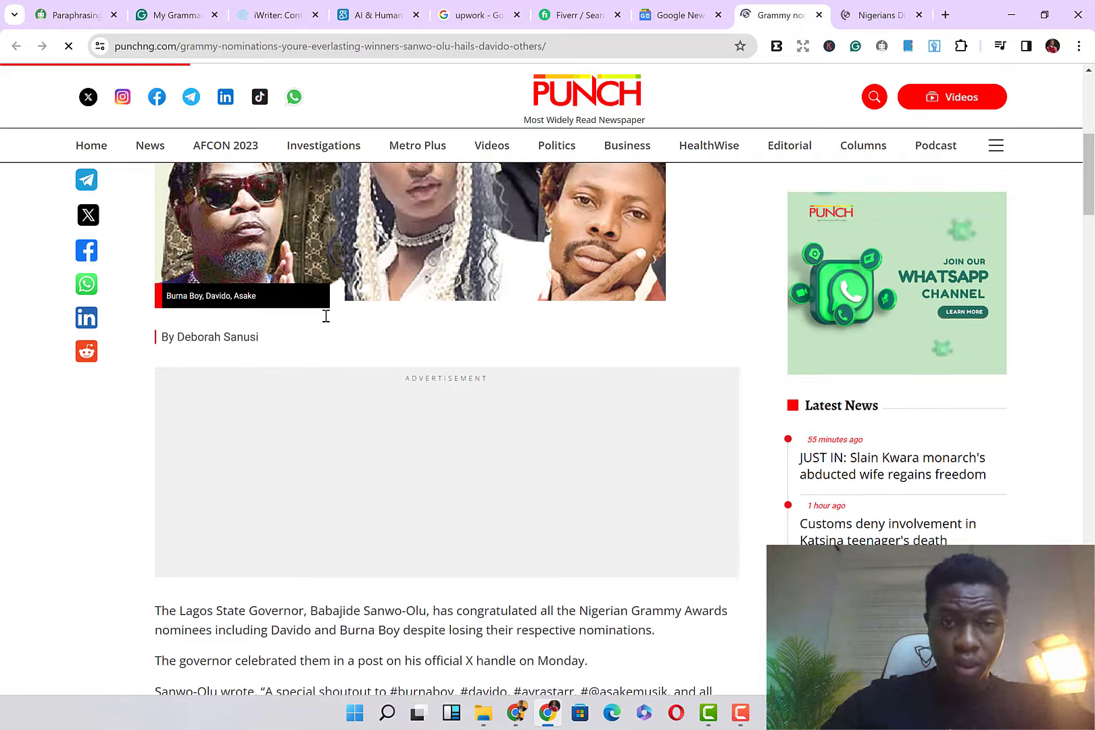
{"action": "scroll", "coordinate": [326, 316], "scroll_direction": "down", "scroll_amount": 2}
{"action": "scroll", "coordinate": [326, 316], "scroll_direction": "down", "scroll_amount": 3}
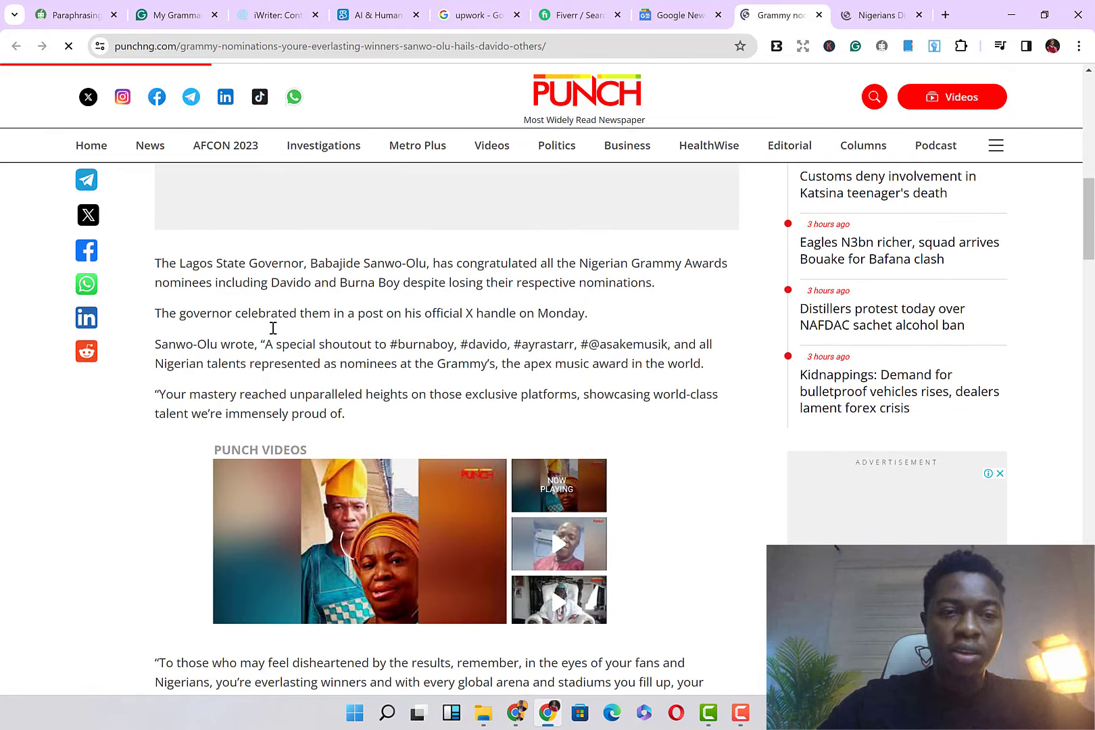
- Copy the article's opening paragraphs, from "The Lagos State Governor" through "talent we're immensely proud of."
{"action": "left_click_drag", "start_coordinate": [273, 328], "coordinate": [155, 263]}
{"action": "left_click_drag", "start_coordinate": [364, 394], "coordinate": [349, 415]}
{"action": "key", "text": "ctrl+c"}
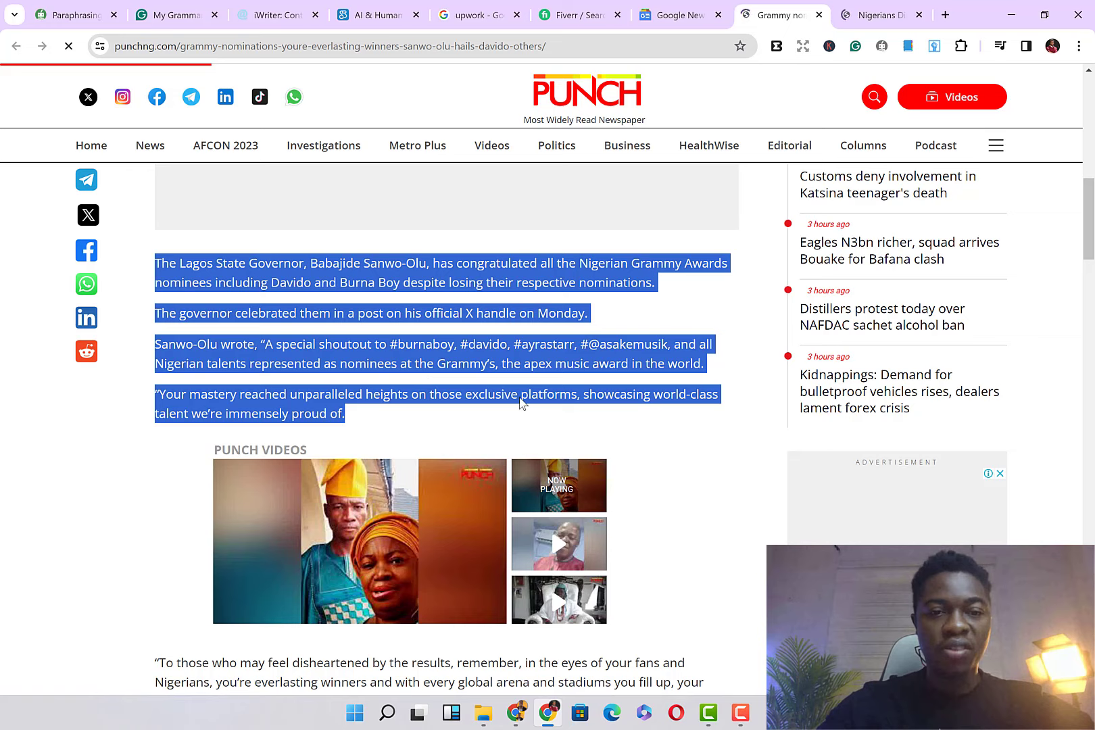
{"action": "scroll", "coordinate": [522, 400], "scroll_direction": "down", "scroll_amount": 3}
{"action": "scroll", "coordinate": [523, 400], "scroll_direction": "up", "scroll_amount": 2}
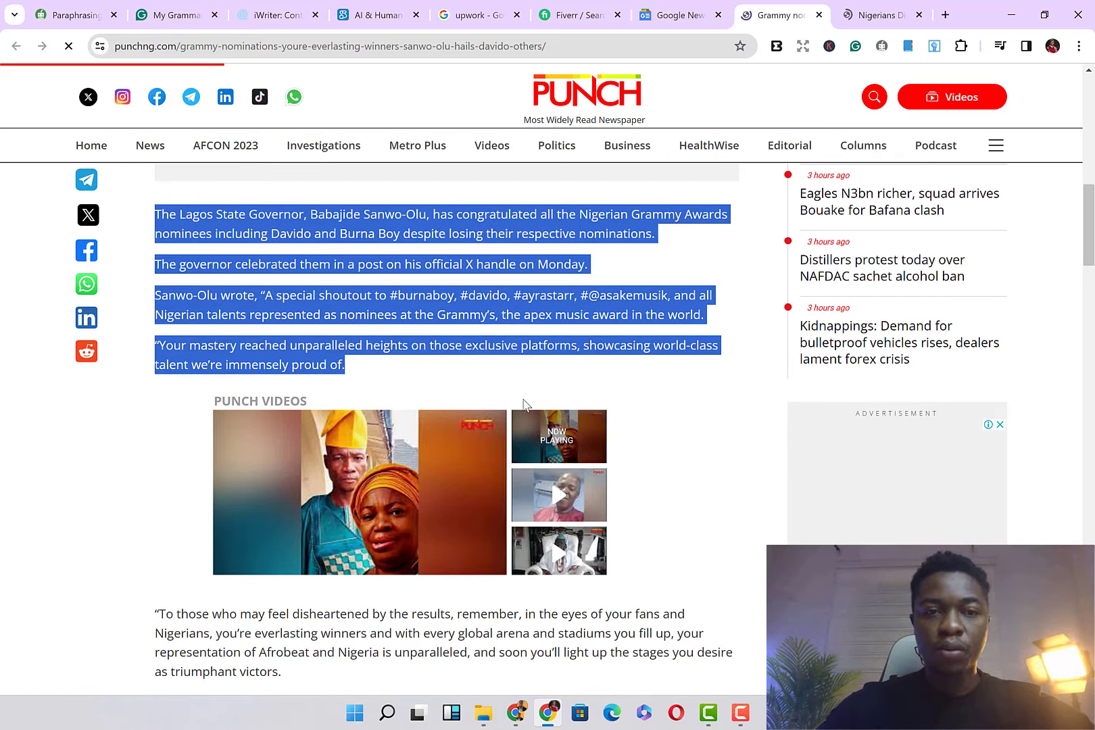
- Switch to the QuillBot Paraphraser and paste the copied article paragraphs as the text to rewrite
{"action": "left_click", "coordinate": [80, 17]}
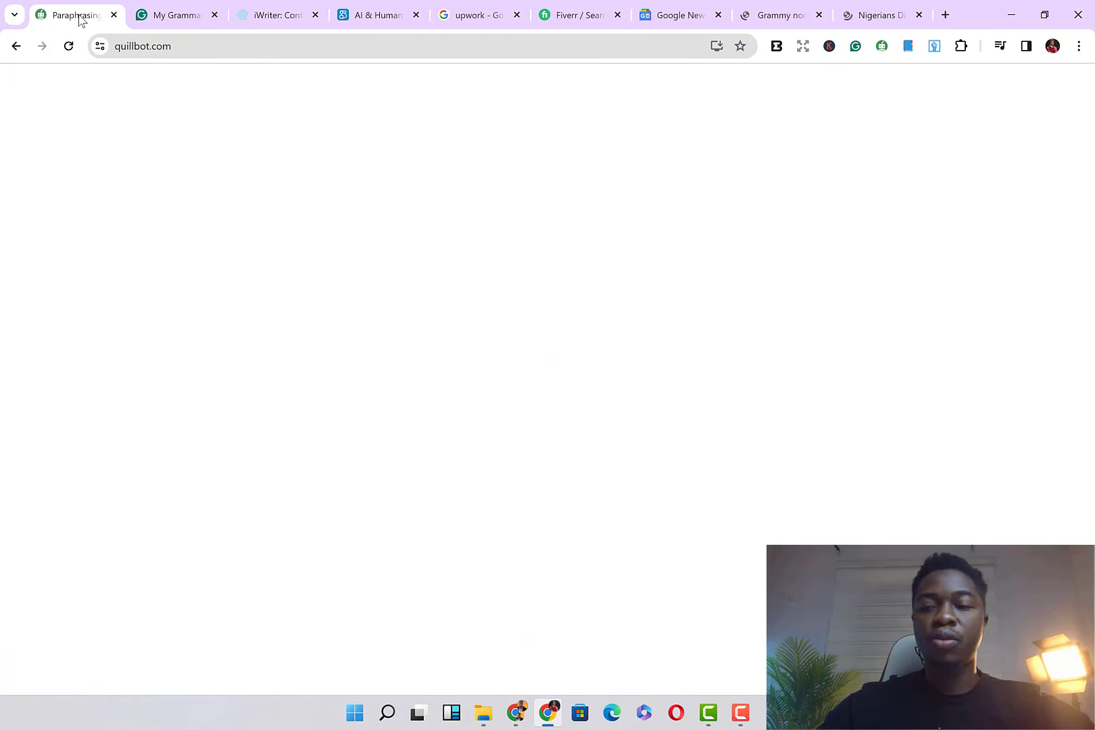
{"action": "left_click", "coordinate": [745, 717]}
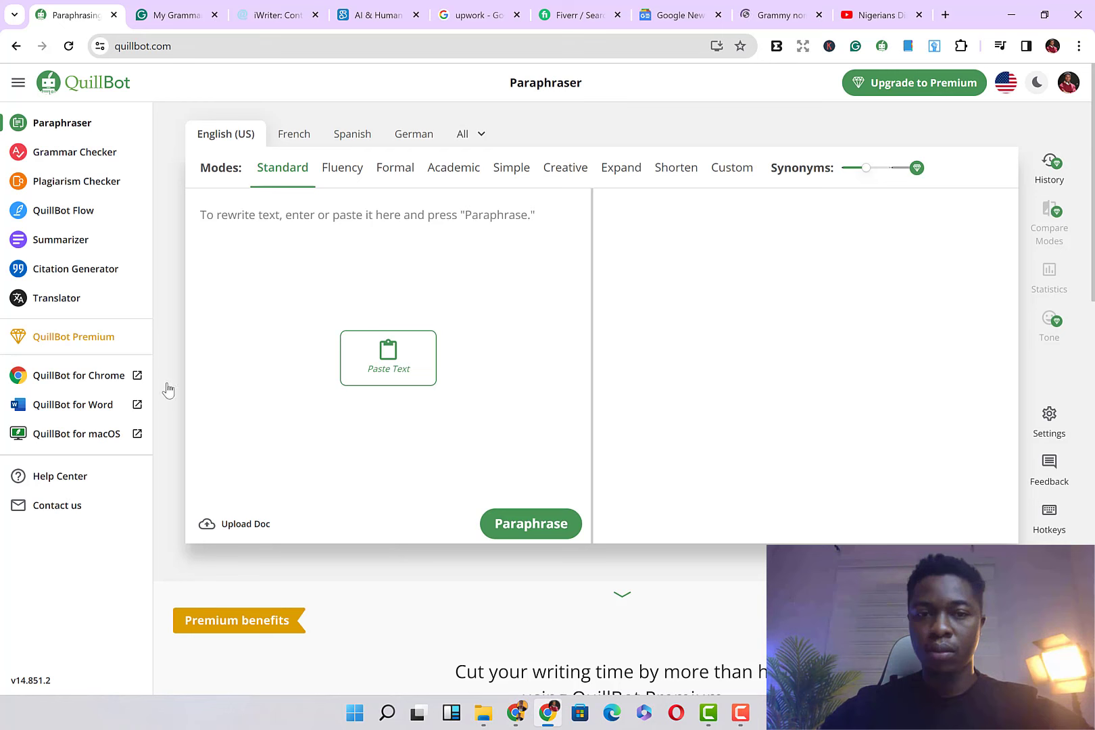
{"action": "left_click", "coordinate": [215, 218]}
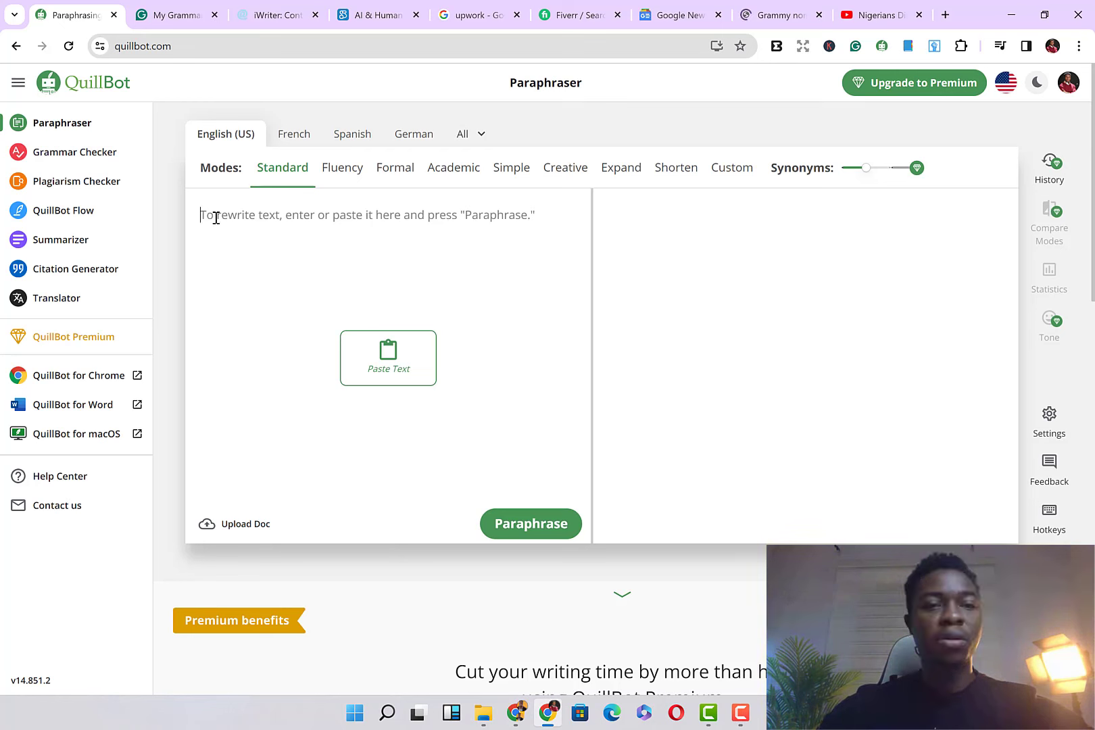
{"action": "key", "text": "ctrl+v"}
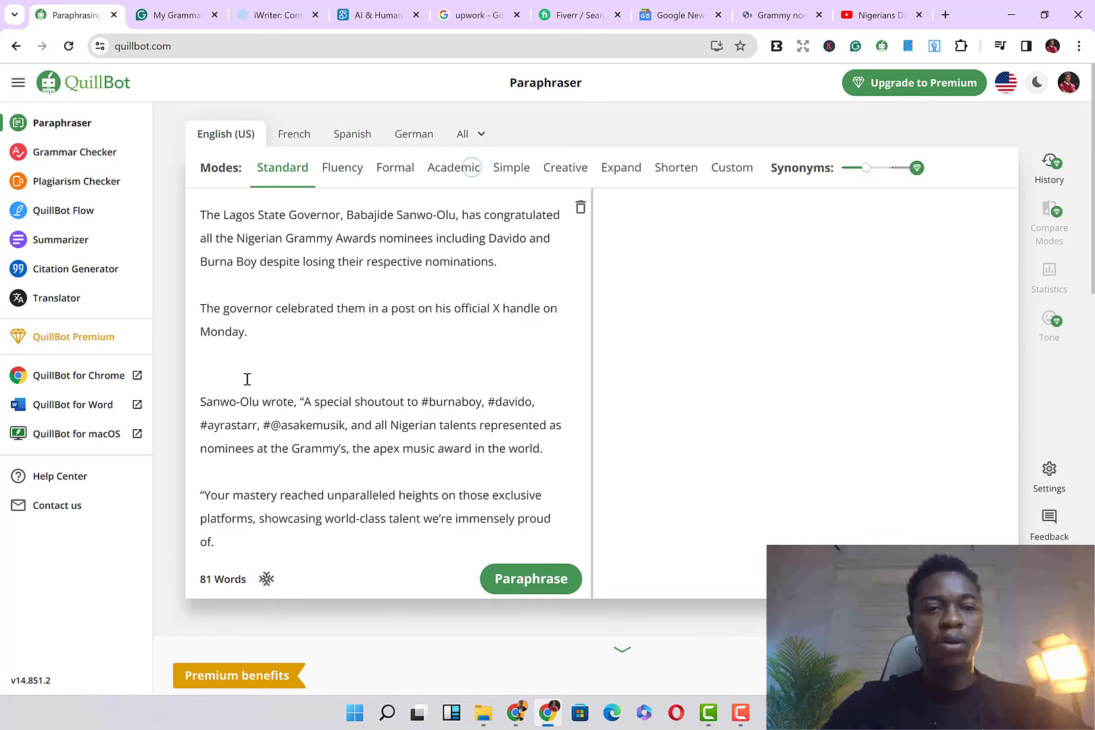
- Remove the extra blank line above the paragraph beginning "Sanwo-Olu wrote" in the pasted text
{"action": "left_click", "coordinate": [212, 379]}
{"action": "key", "text": "BackSpace"}
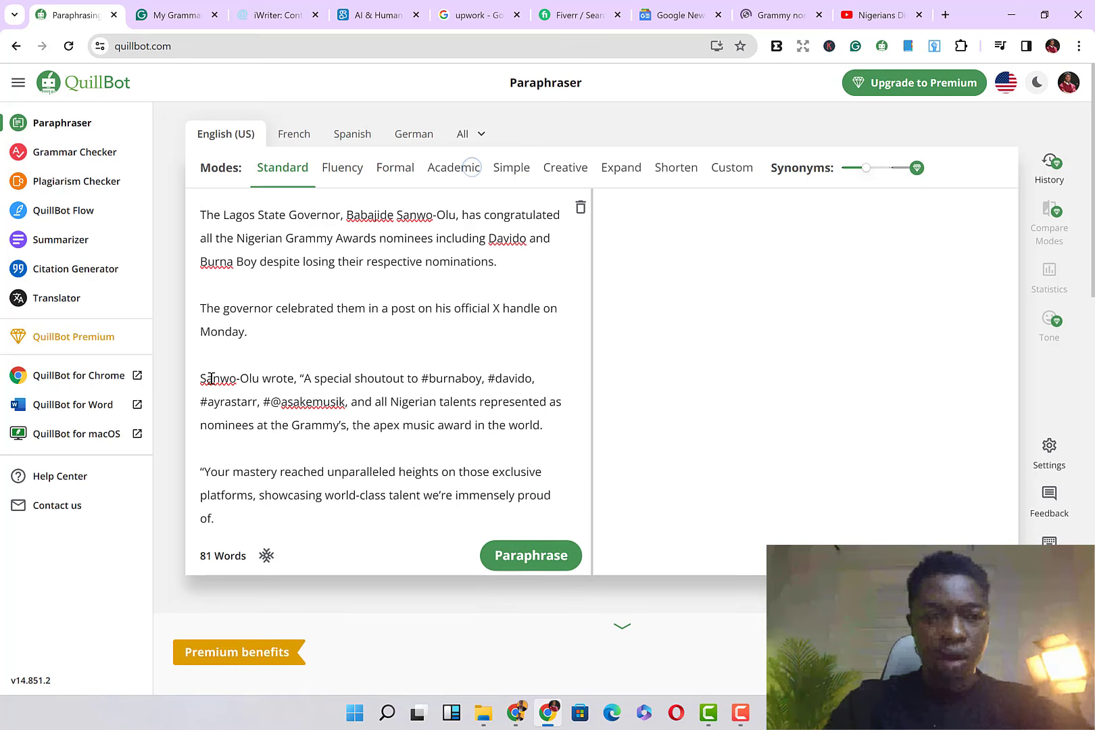
{"action": "key", "text": "ctrl+Home"}
{"action": "left_click", "coordinate": [202, 240]}
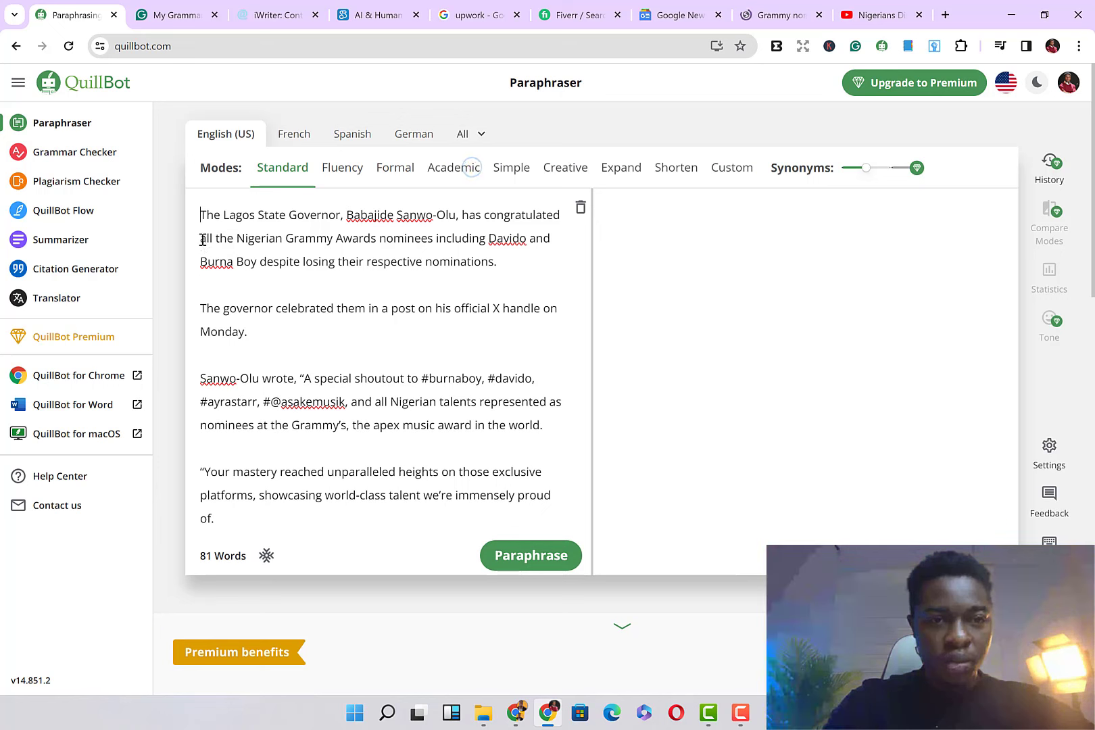
{"action": "key", "text": "BackSpace"}
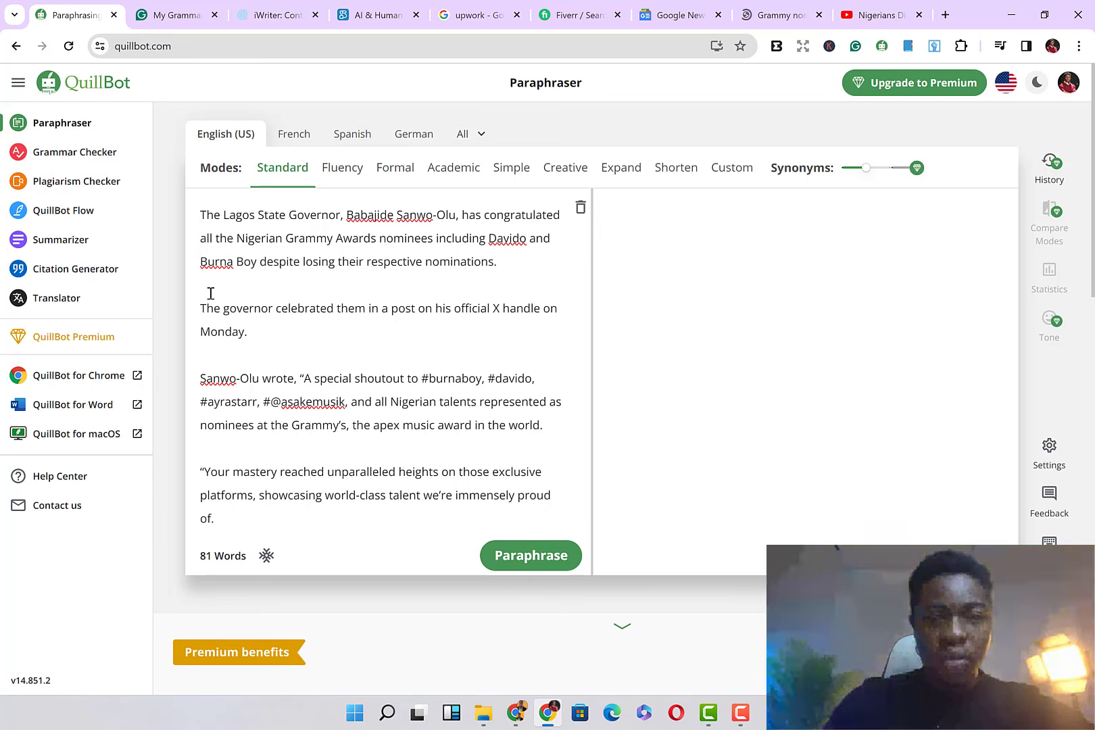
- Paraphrase the pasted text in Standard mode and copy the full rewritten version
{"action": "scroll", "coordinate": [247, 413], "scroll_direction": "down", "scroll_amount": 2}
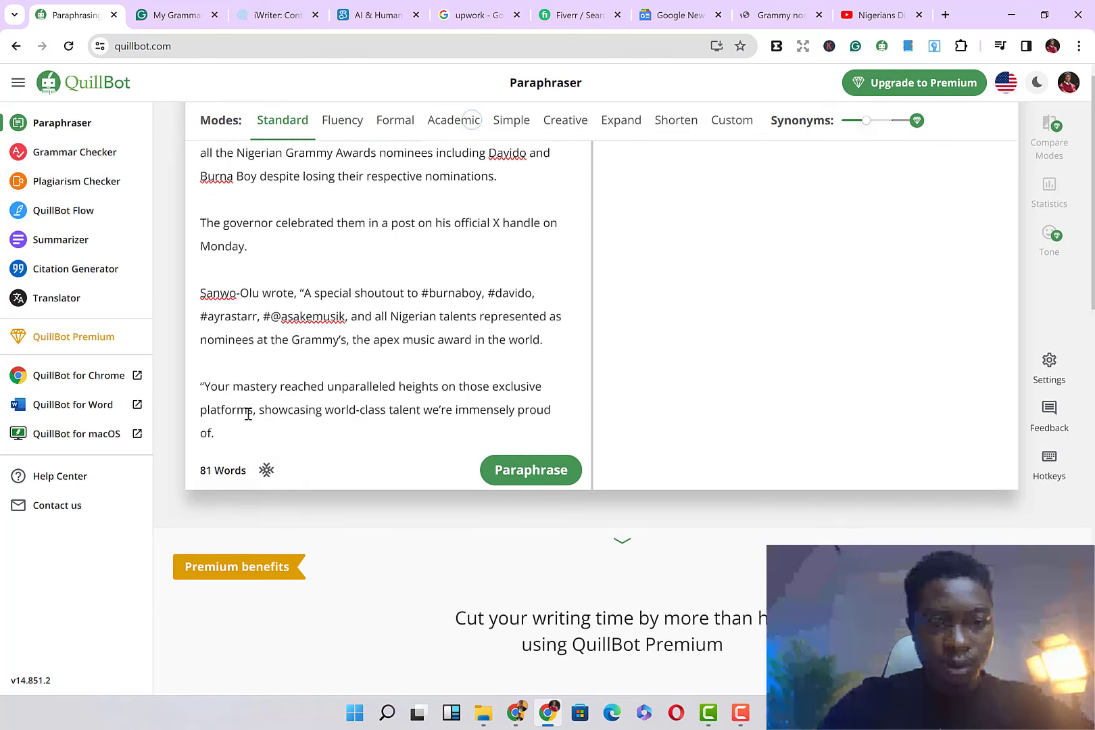
{"action": "scroll", "coordinate": [298, 301], "scroll_direction": "up", "scroll_amount": 2}
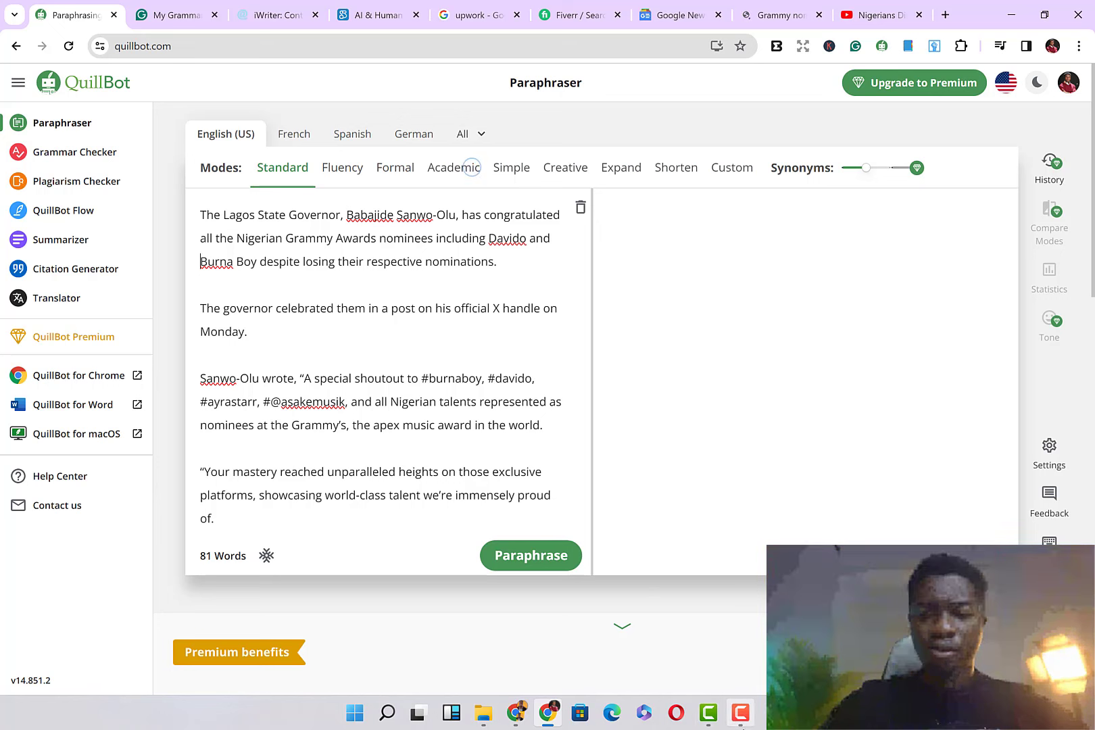
{"action": "left_click", "coordinate": [741, 713]}
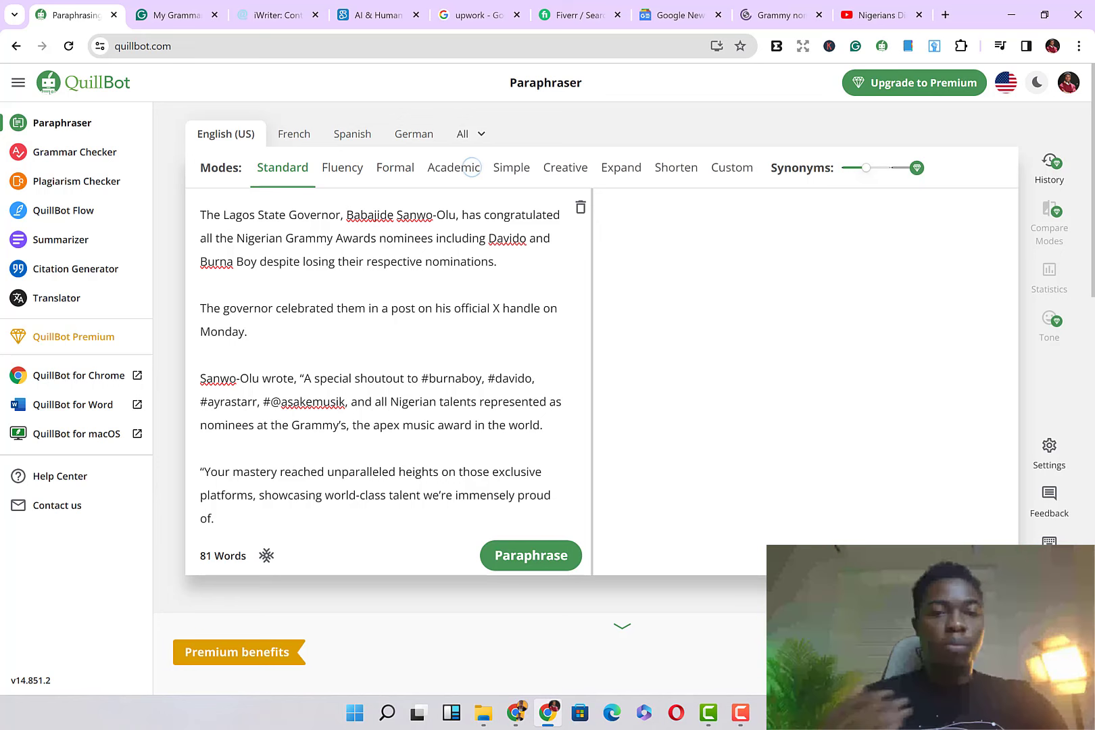
{"action": "left_click", "coordinate": [511, 558]}
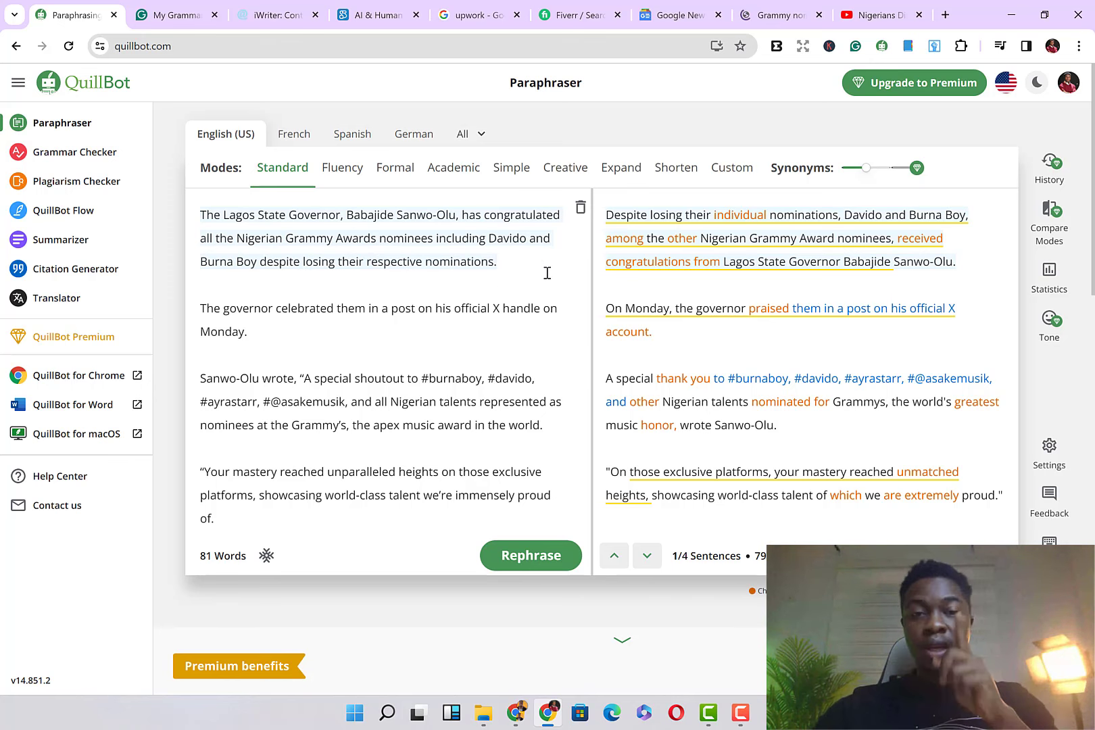
{"action": "mouse_move", "coordinate": [626, 247]}
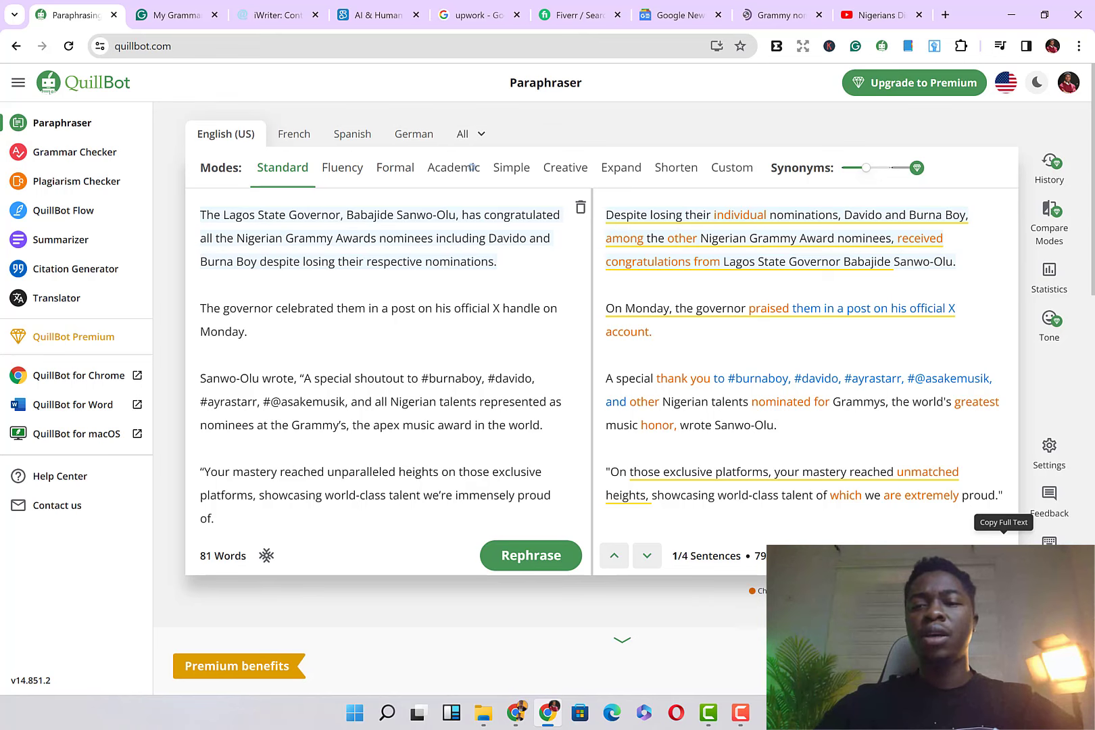
{"action": "left_click", "coordinate": [1004, 542]}
- Switch to Grammarly, create a new document and paste the paraphrased text into it
{"action": "left_click", "coordinate": [177, 14]}
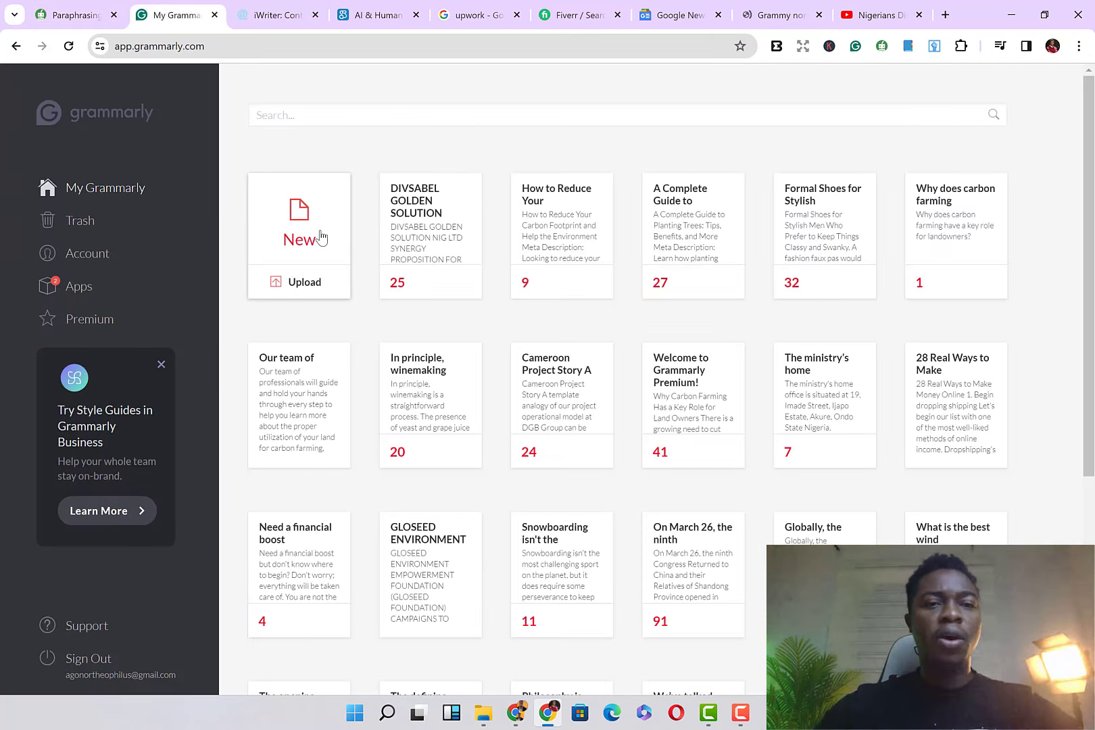
{"action": "left_click", "coordinate": [299, 236]}
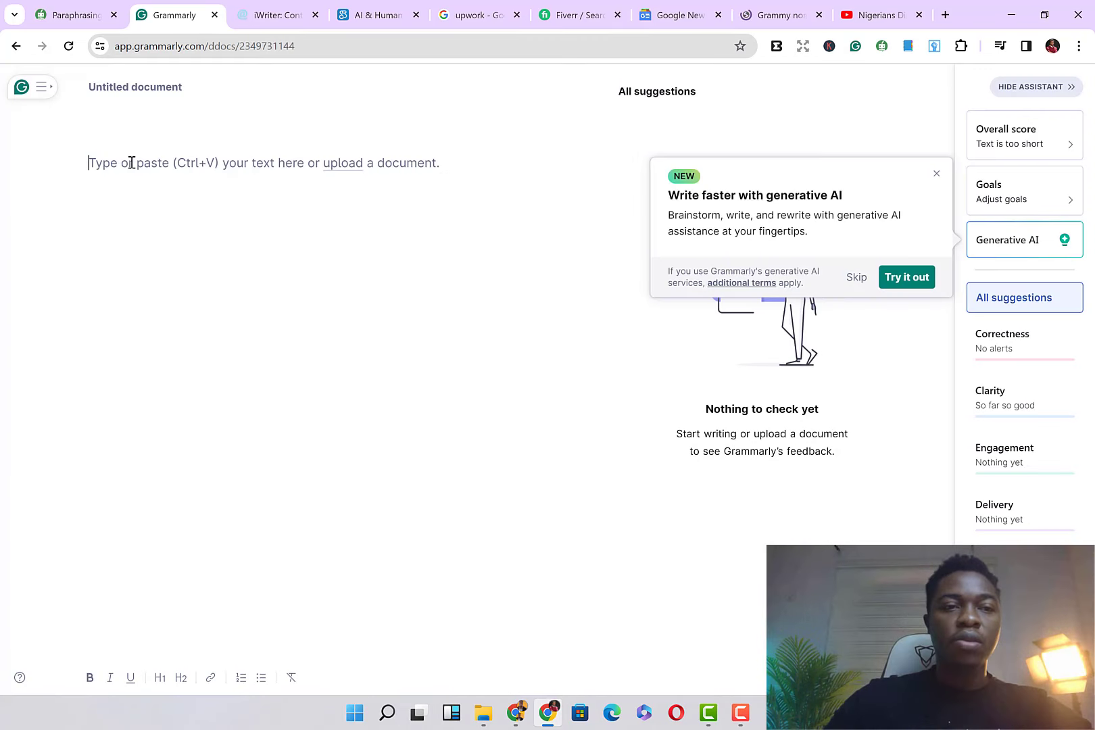
{"action": "key", "text": "ctrl+v"}
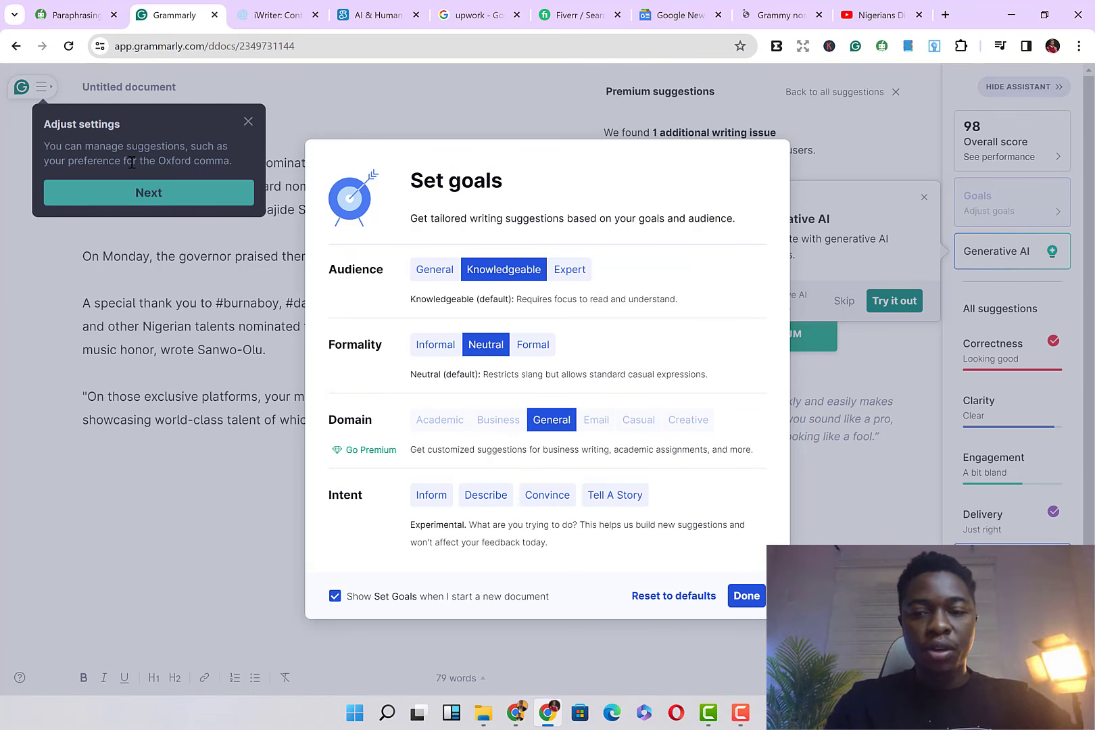
- Dismiss Grammarly's Set goals dialog and open Google Sites in a new browser tab
{"action": "key", "text": "Escape"}
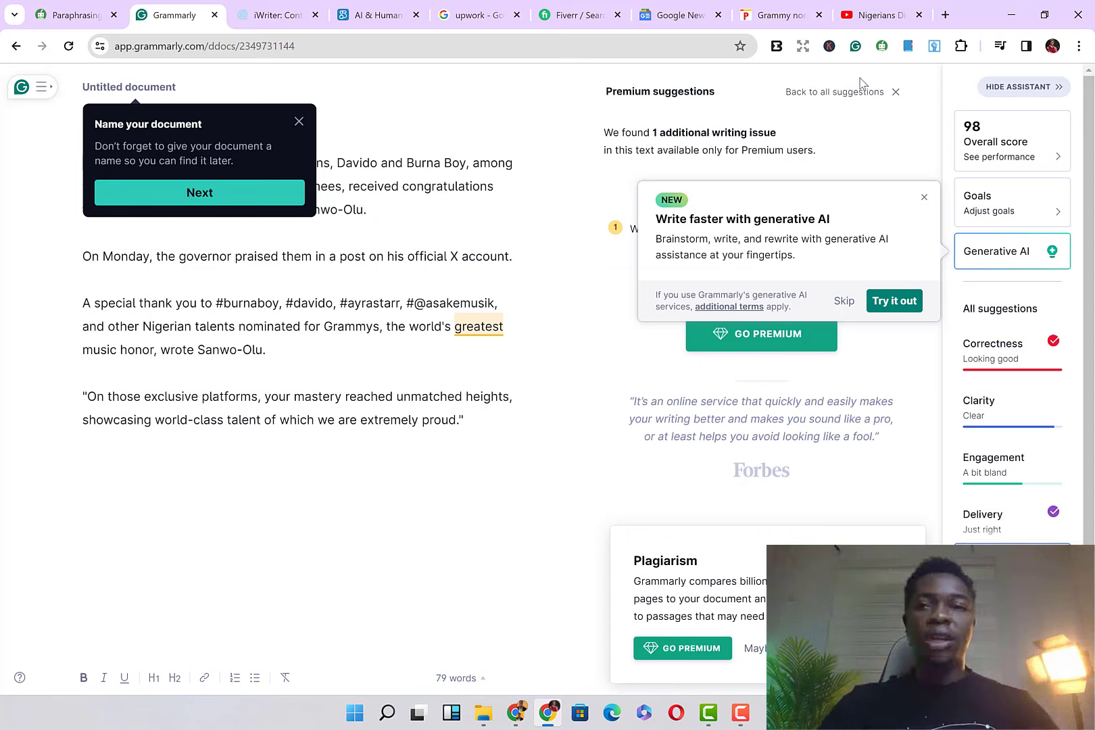
{"action": "left_click", "coordinate": [949, 19]}
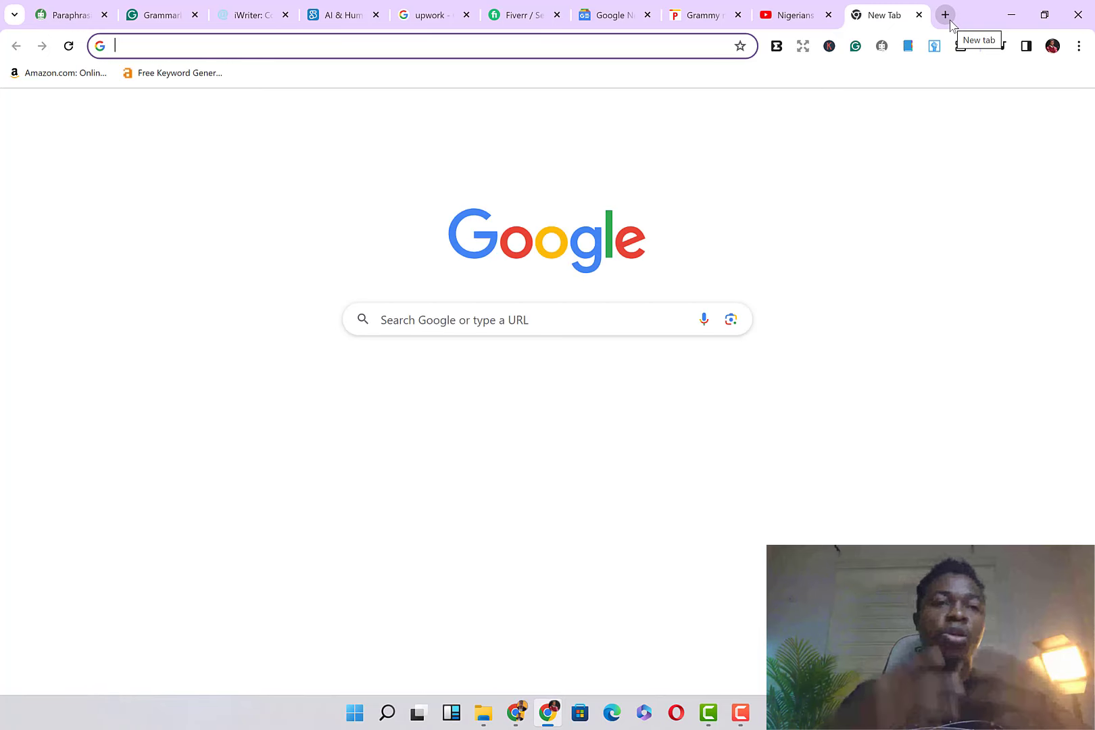
{"action": "type", "text": "goo"}
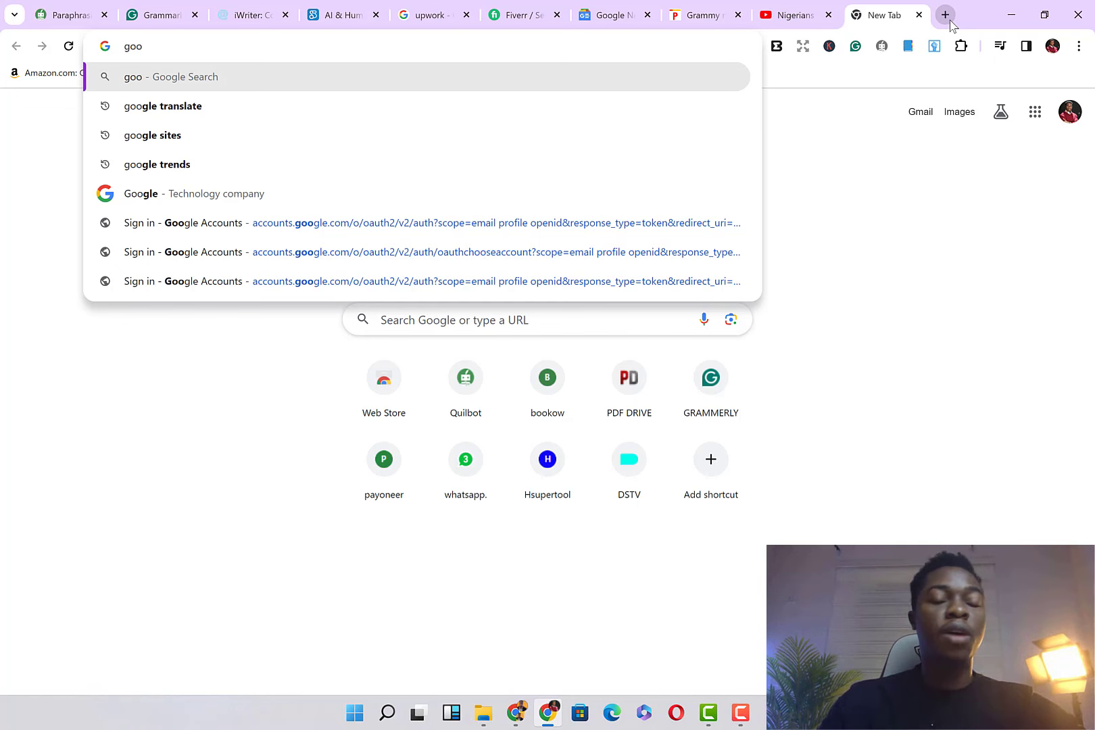
{"action": "type", "text": "glr"}
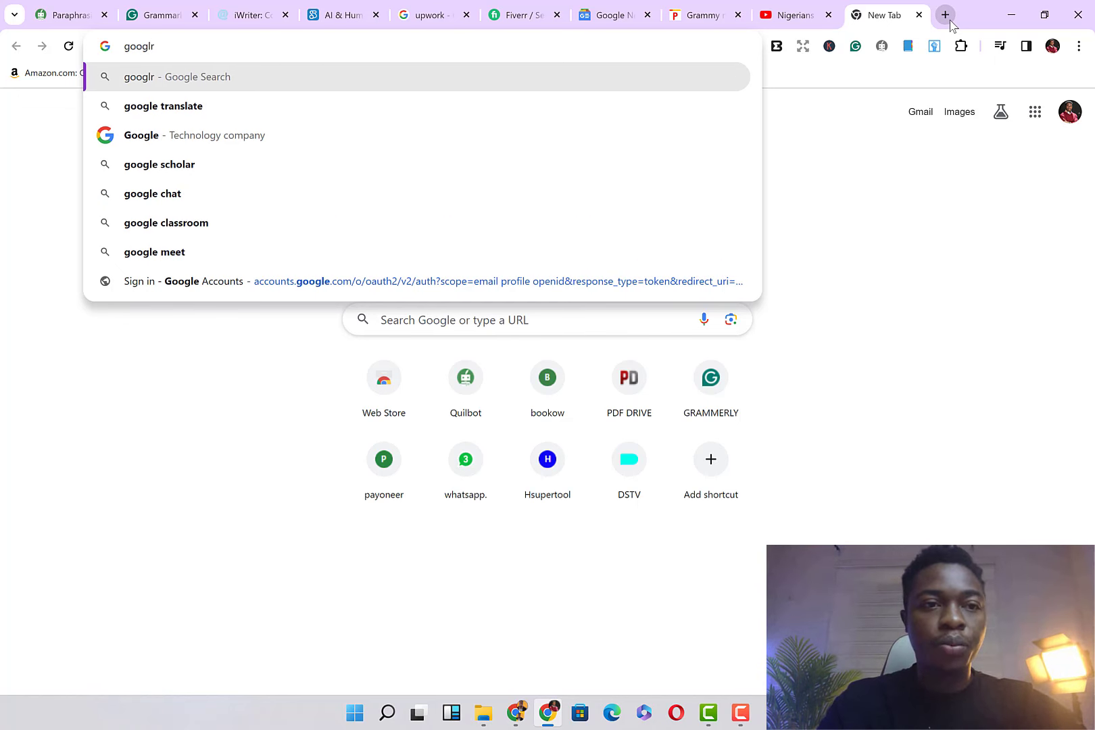
{"action": "key", "text": "BackSpace"}
{"action": "type", "text": "e sit"}
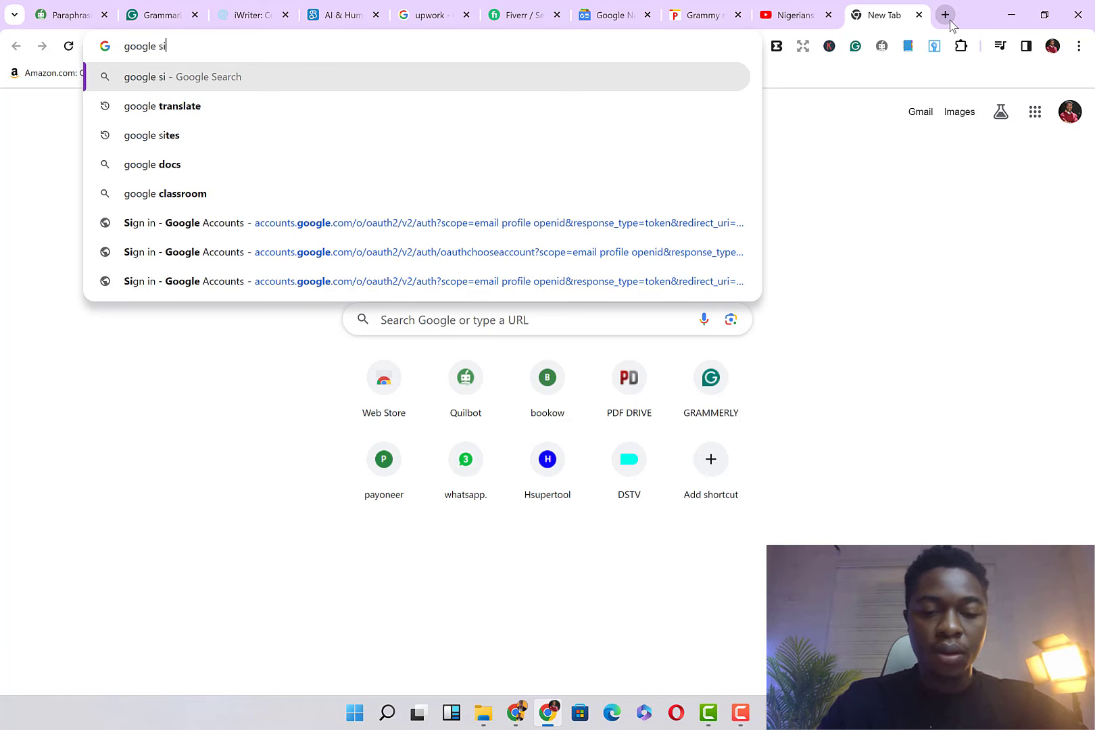
{"action": "type", "text": "es"}
{"action": "key", "text": "Return"}
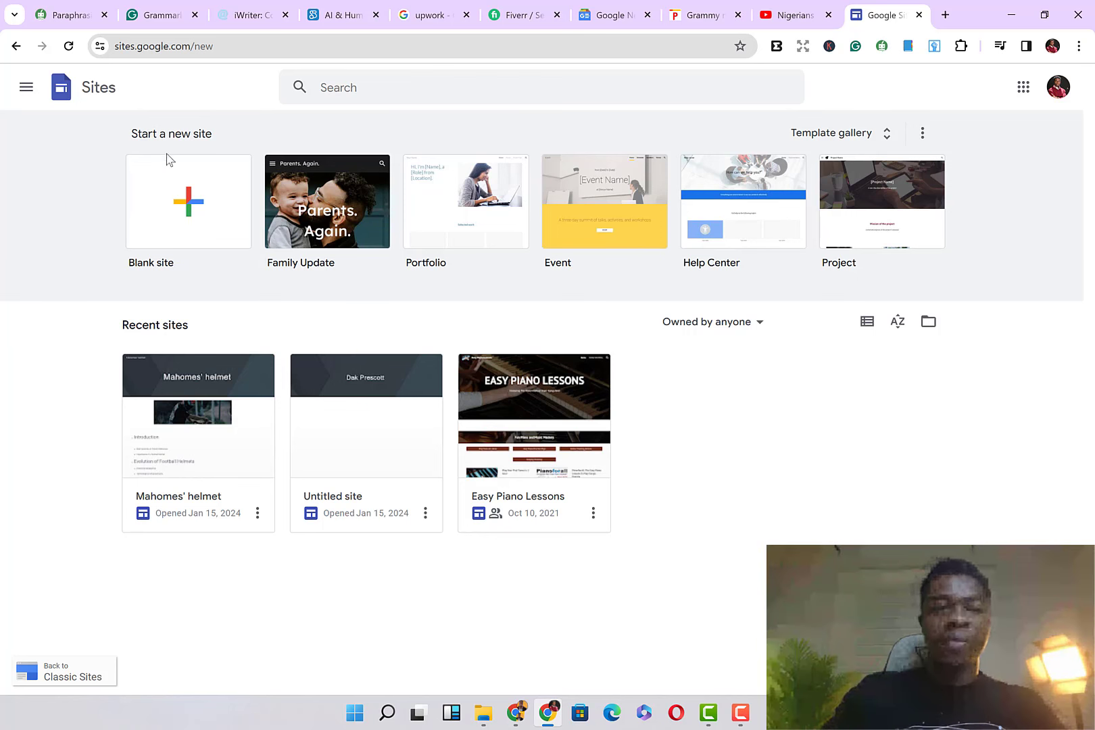
- Create a blank site and enter the page title "Lagos state Governor congratulates nigerian artist on grammy"
{"action": "left_click", "coordinate": [193, 212]}
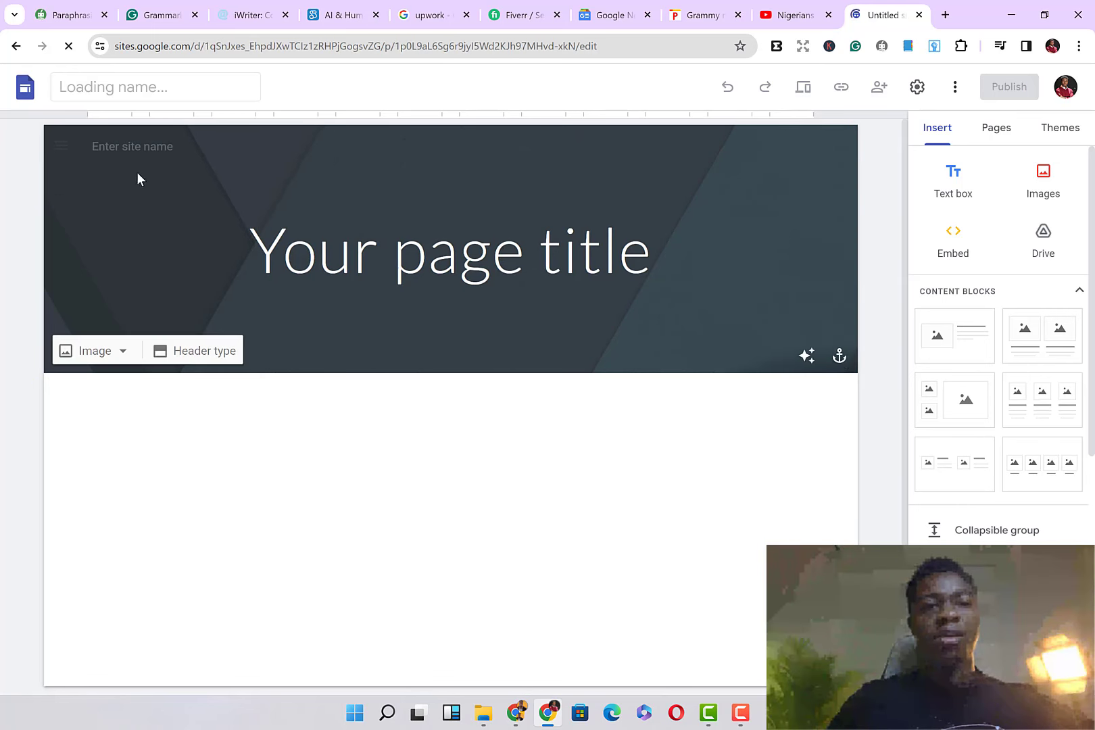
{"action": "left_click", "coordinate": [538, 251]}
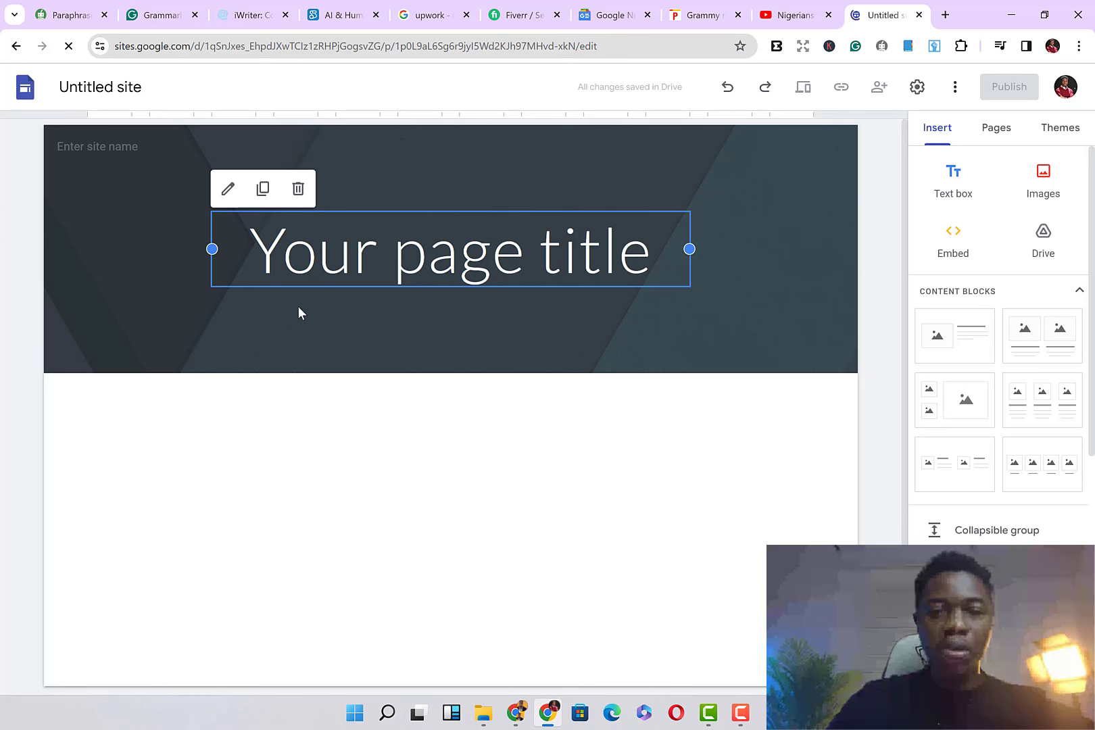
{"action": "triple_click", "coordinate": [468, 263]}
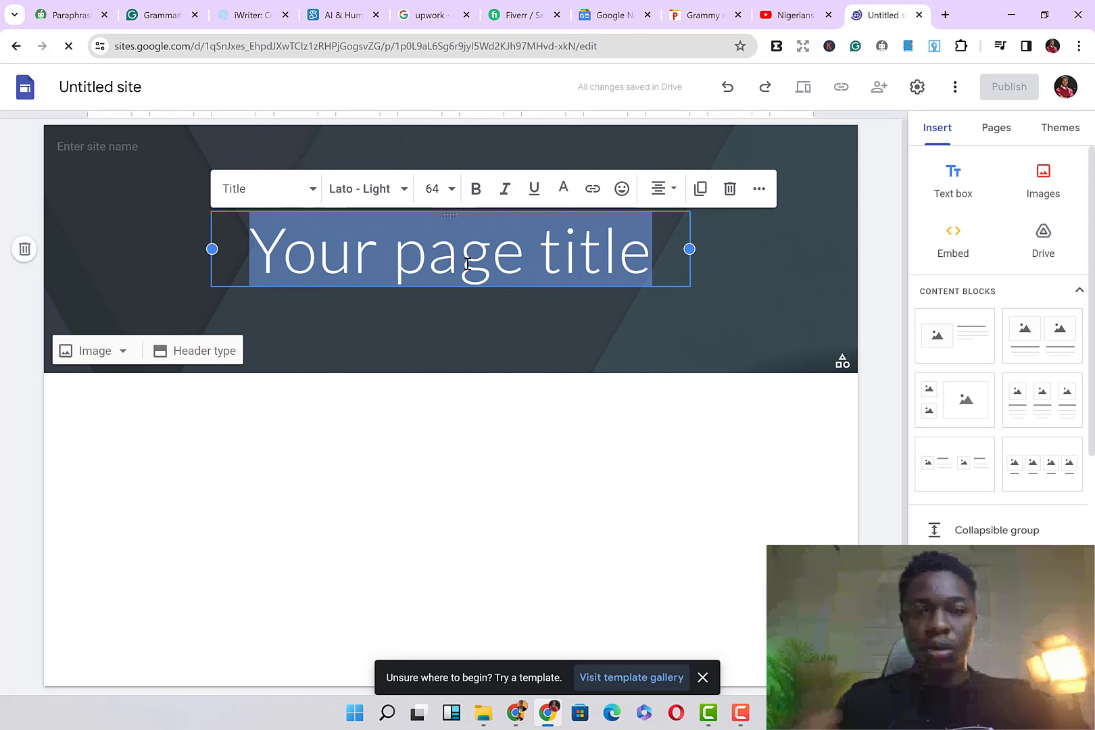
{"action": "type", "text": "ni"}
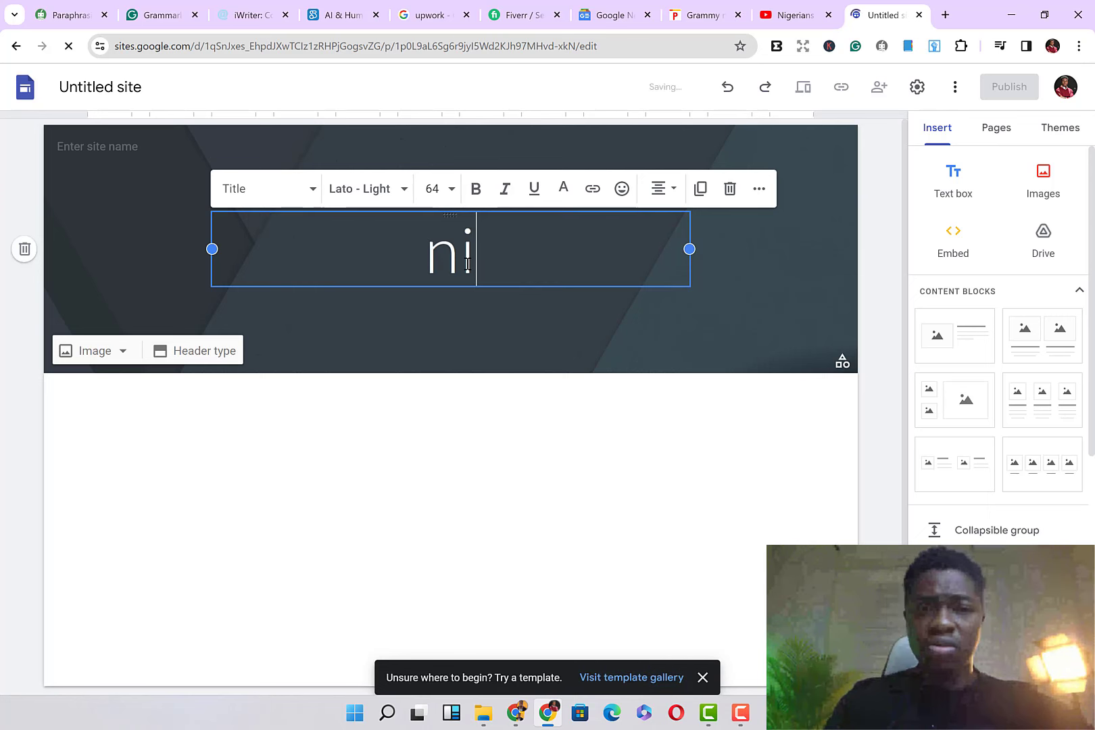
{"action": "key", "text": "BackSpace"}
{"action": "key", "text": "BackSpace"}
{"action": "type", "text": "Lagos state Governor congratulates nigerian artist on grammy"}
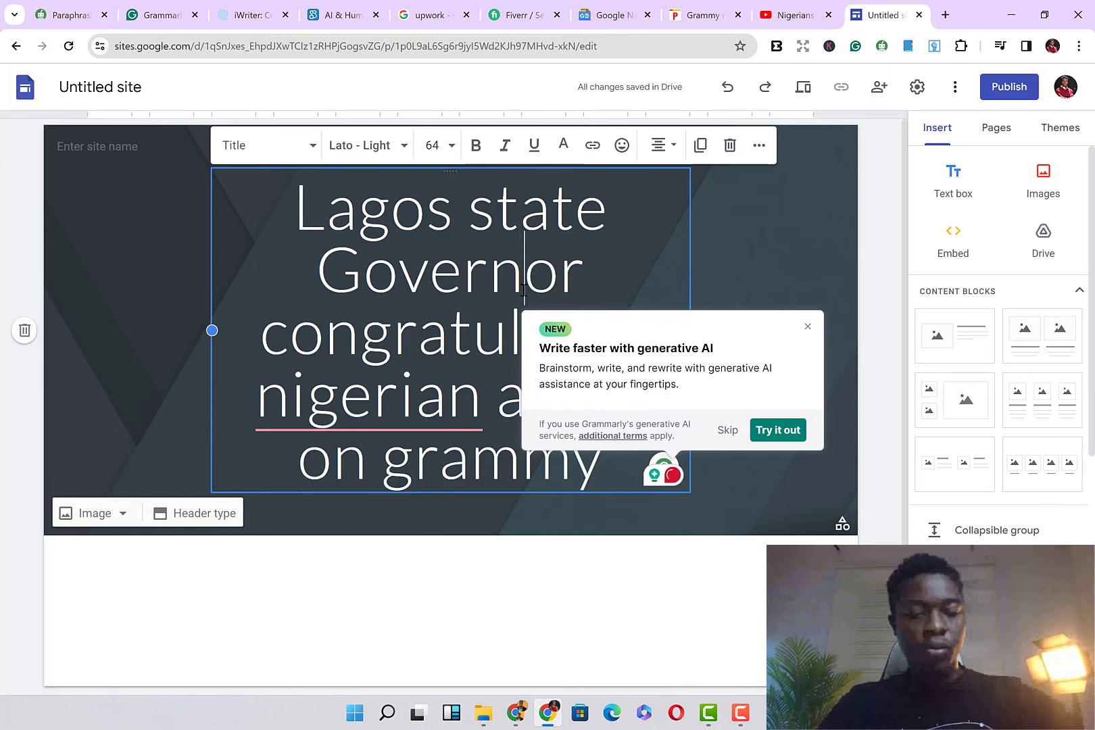
- Apply the suggested capitalization "Nigerian" in the page title and make the whole title bold
{"action": "mouse_move", "coordinate": [414, 409]}
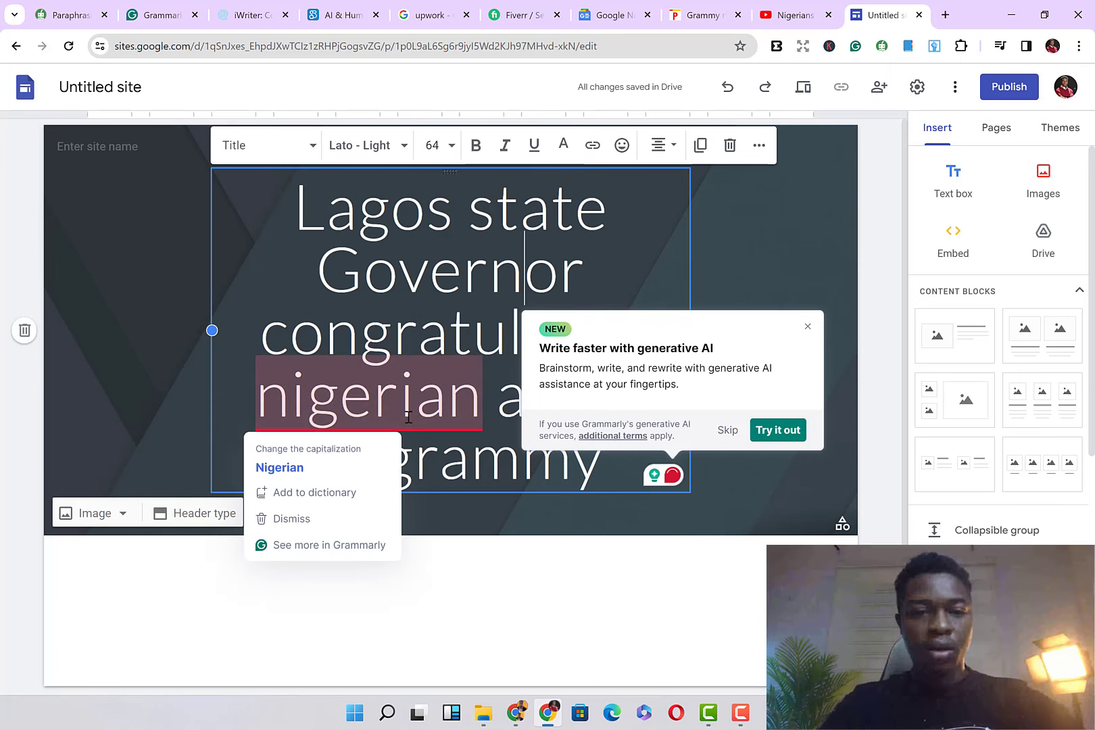
{"action": "left_click", "coordinate": [311, 474]}
{"action": "key", "text": "ctrl+a"}
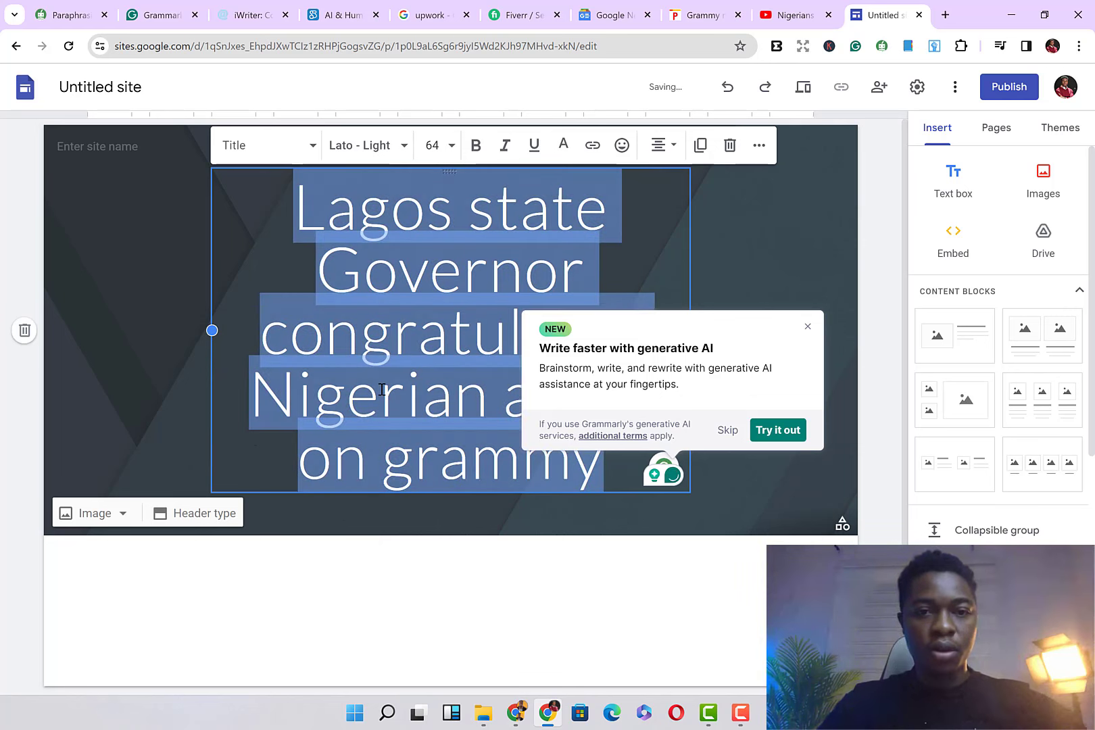
{"action": "key", "text": "ctrl+b"}
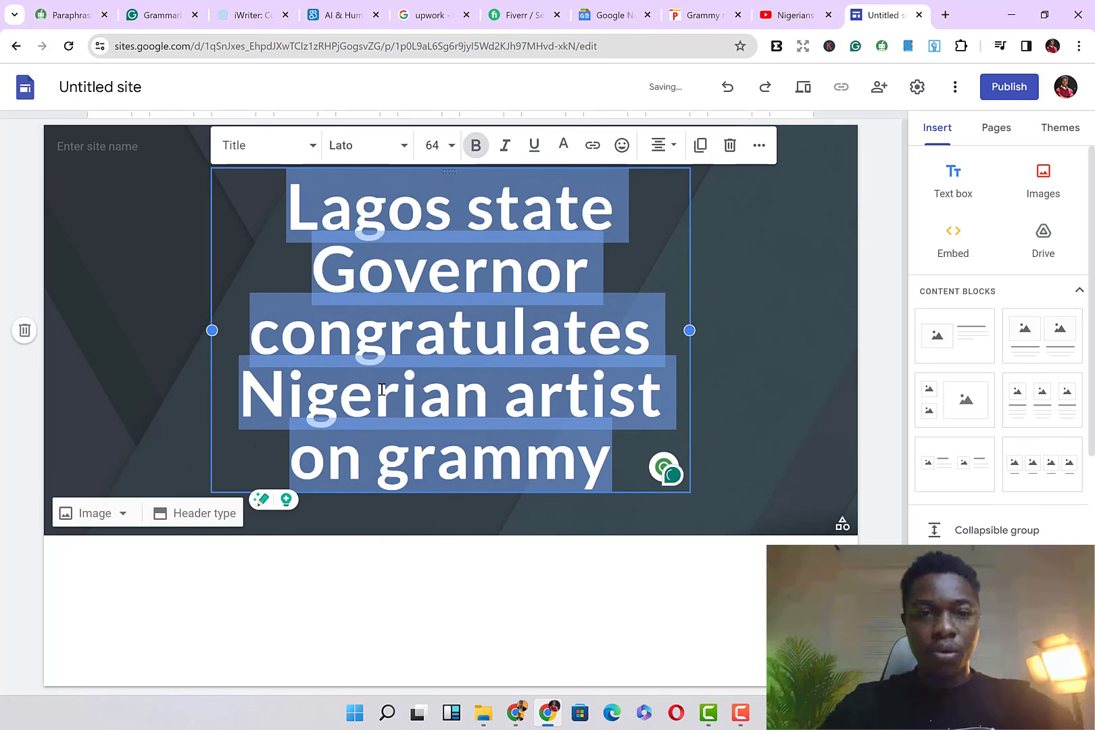
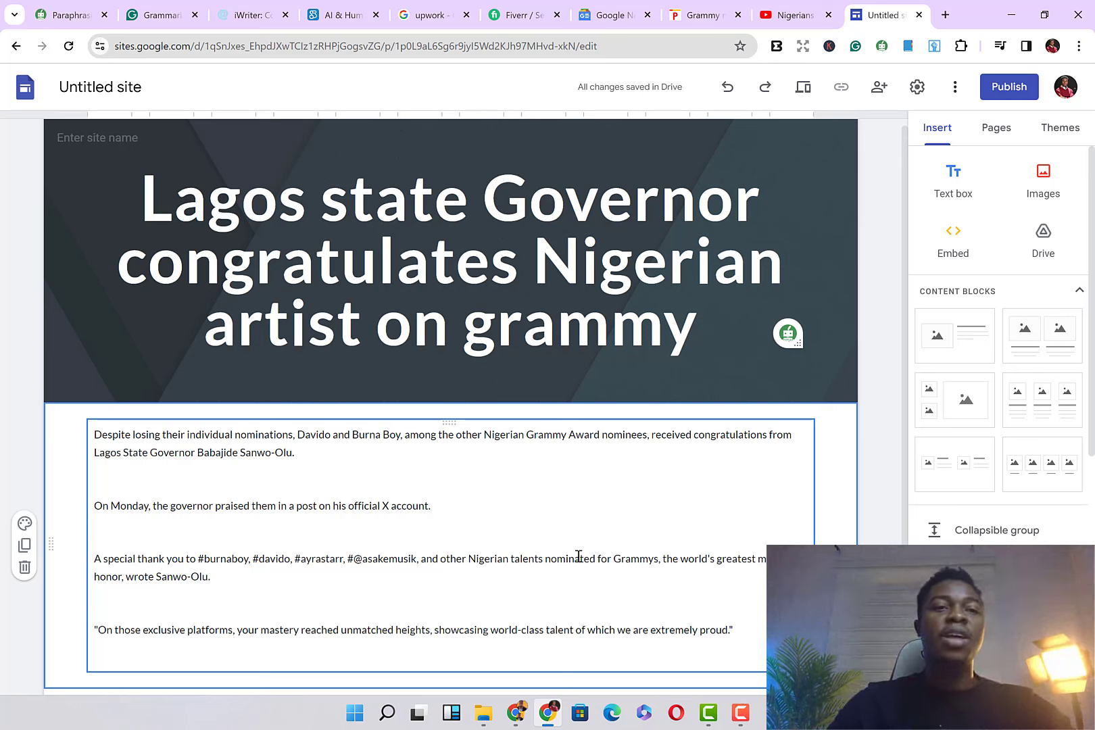
{"action": "left_click", "coordinate": [733, 680]}
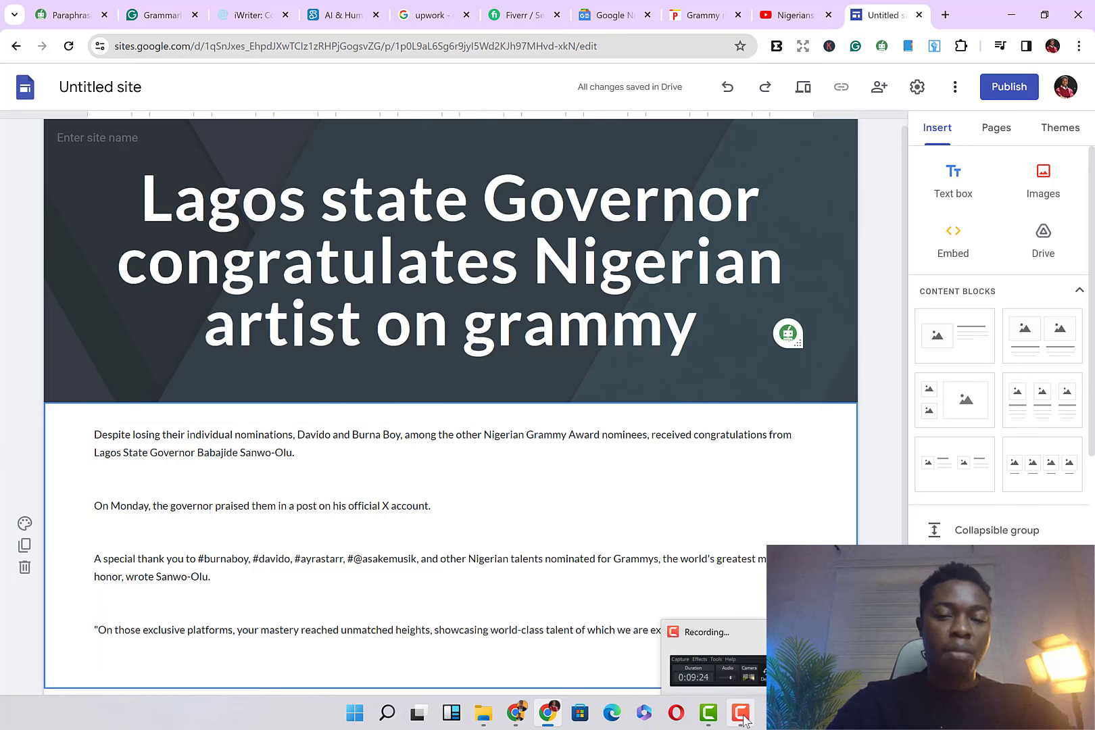
{"action": "left_click", "coordinate": [742, 713]}
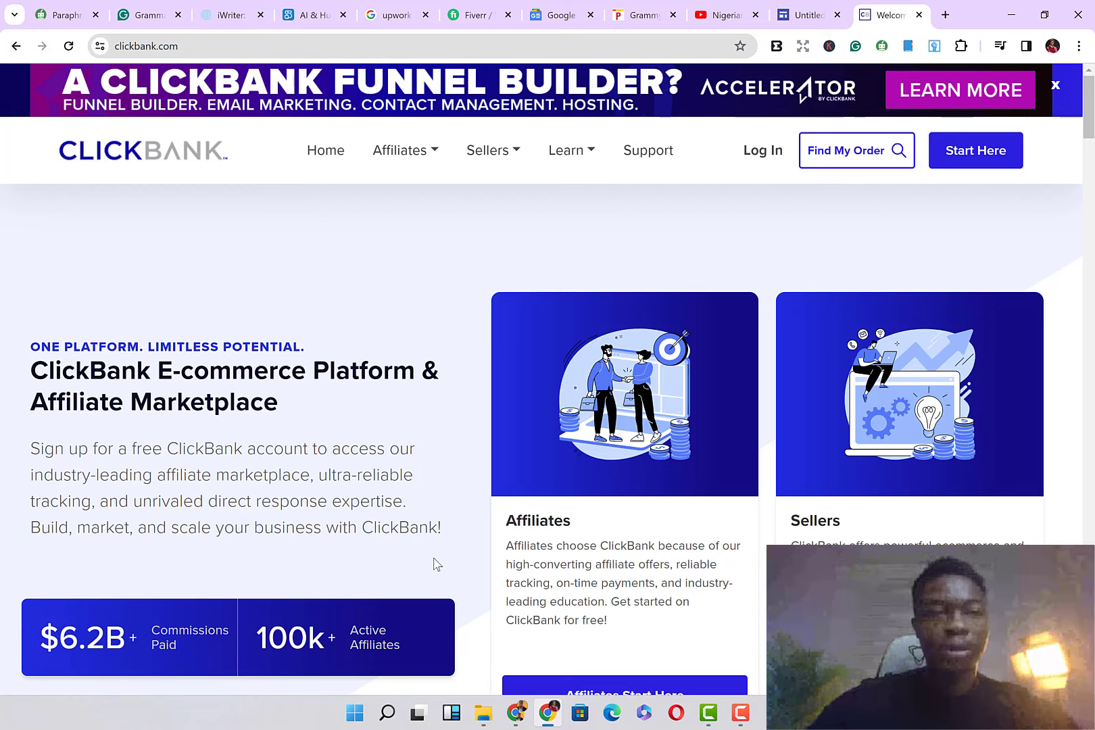
- Examine the ClickBank home page, including its Affiliates and Sellers cards and the popular affiliate resources
{"action": "scroll", "coordinate": [435, 563], "scroll_direction": "down", "scroll_amount": 3}
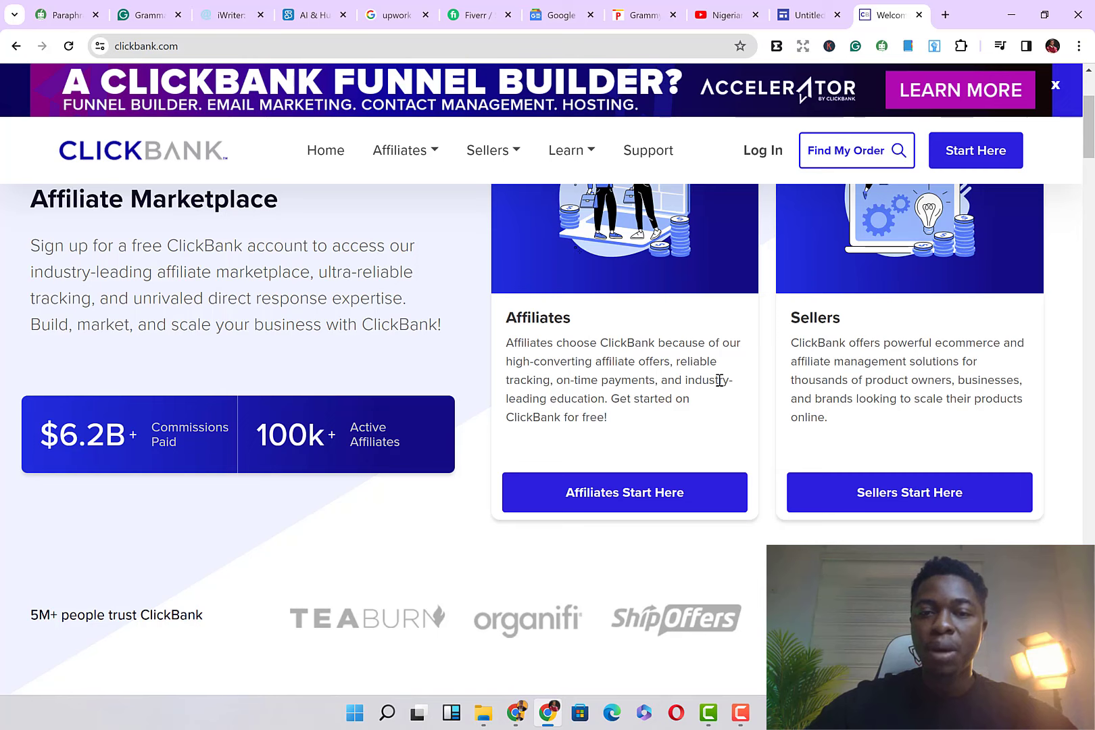
{"action": "scroll", "coordinate": [709, 427], "scroll_direction": "up", "scroll_amount": 2}
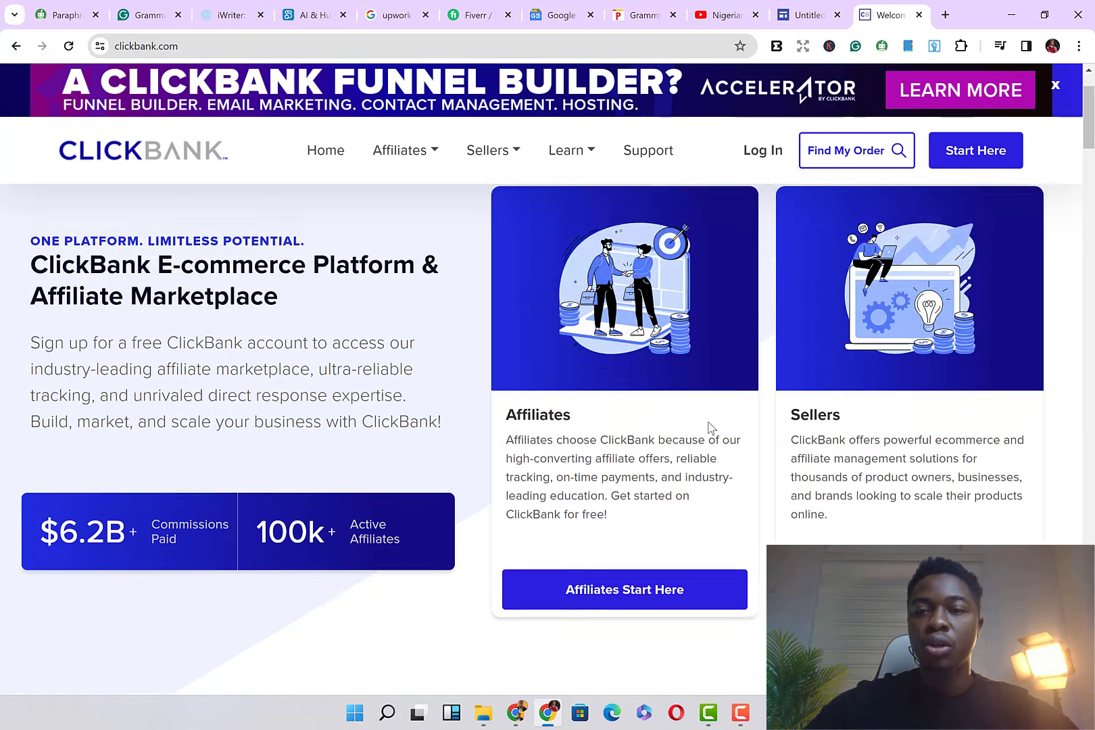
{"action": "scroll", "coordinate": [709, 422], "scroll_direction": "down", "scroll_amount": 12}
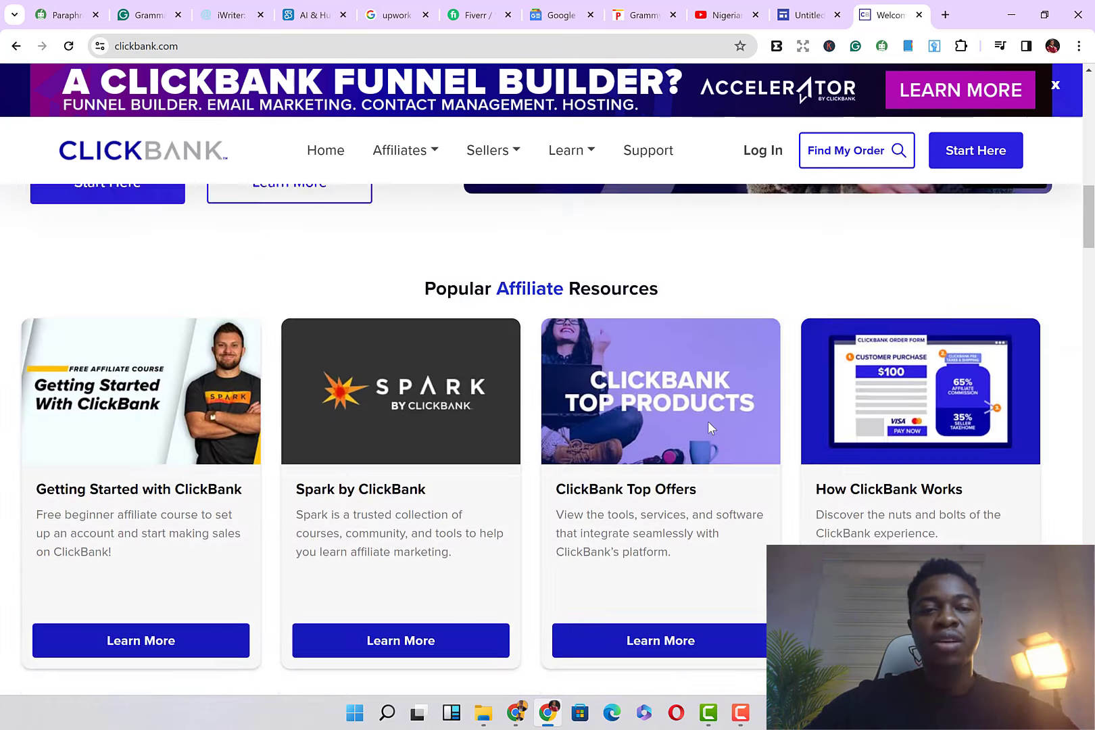
{"action": "scroll", "coordinate": [708, 421], "scroll_direction": "up", "scroll_amount": 12}
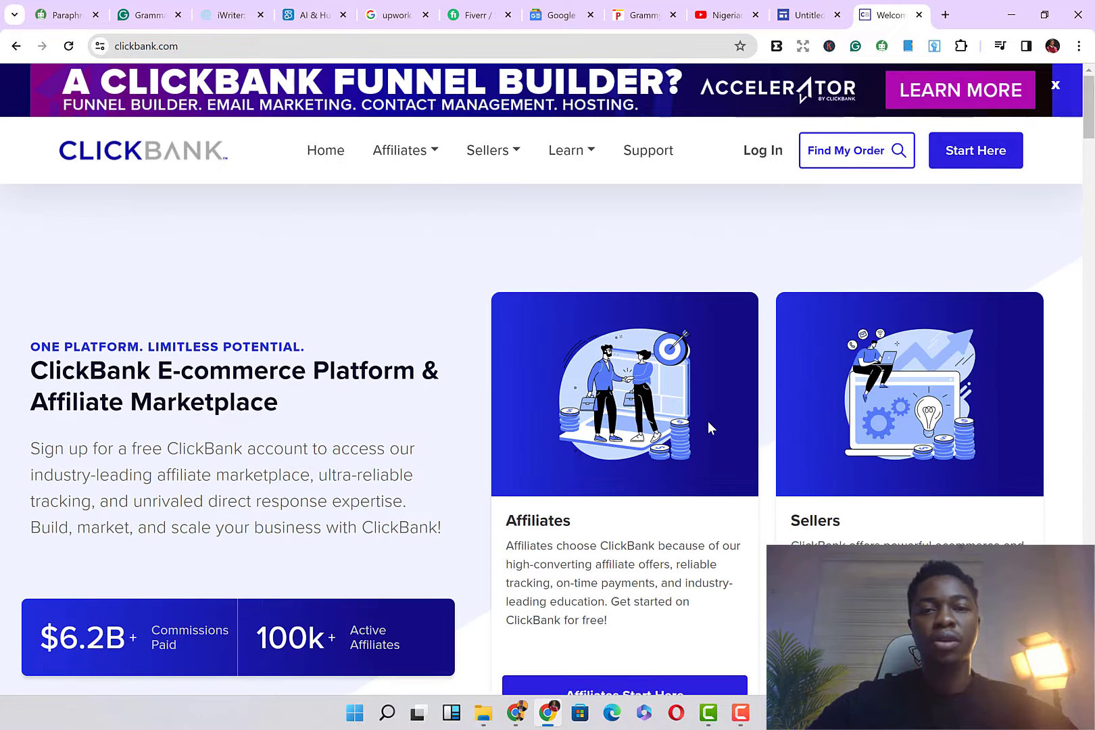
{"action": "left_click", "coordinate": [436, 150]}
{"action": "left_click", "coordinate": [437, 150]}
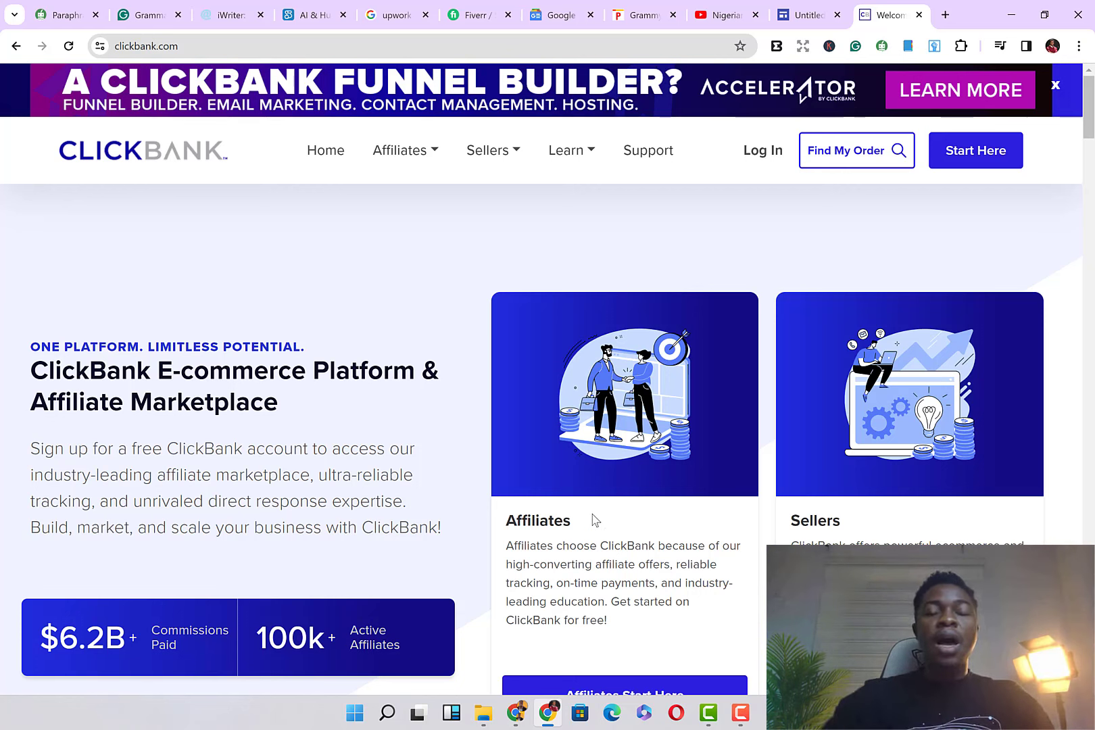
- Switch back to the Google Sites page and review the Grammy article's title and body text
{"action": "left_click", "coordinate": [808, 14]}
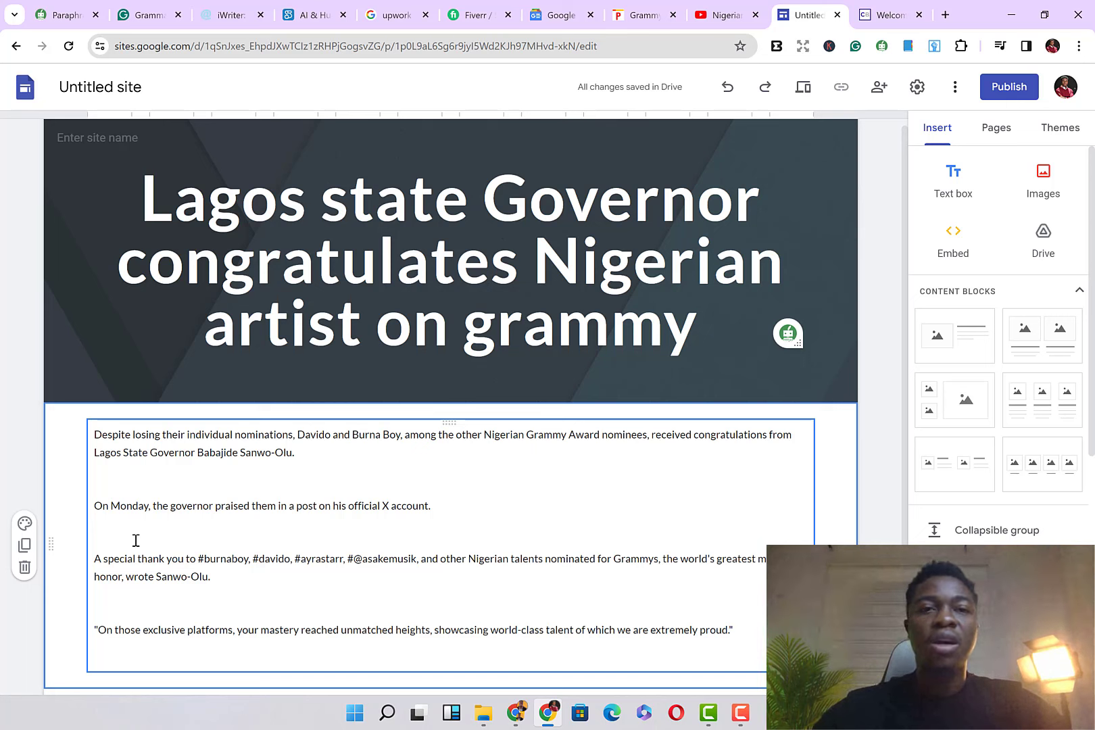
{"action": "left_click", "coordinate": [324, 275]}
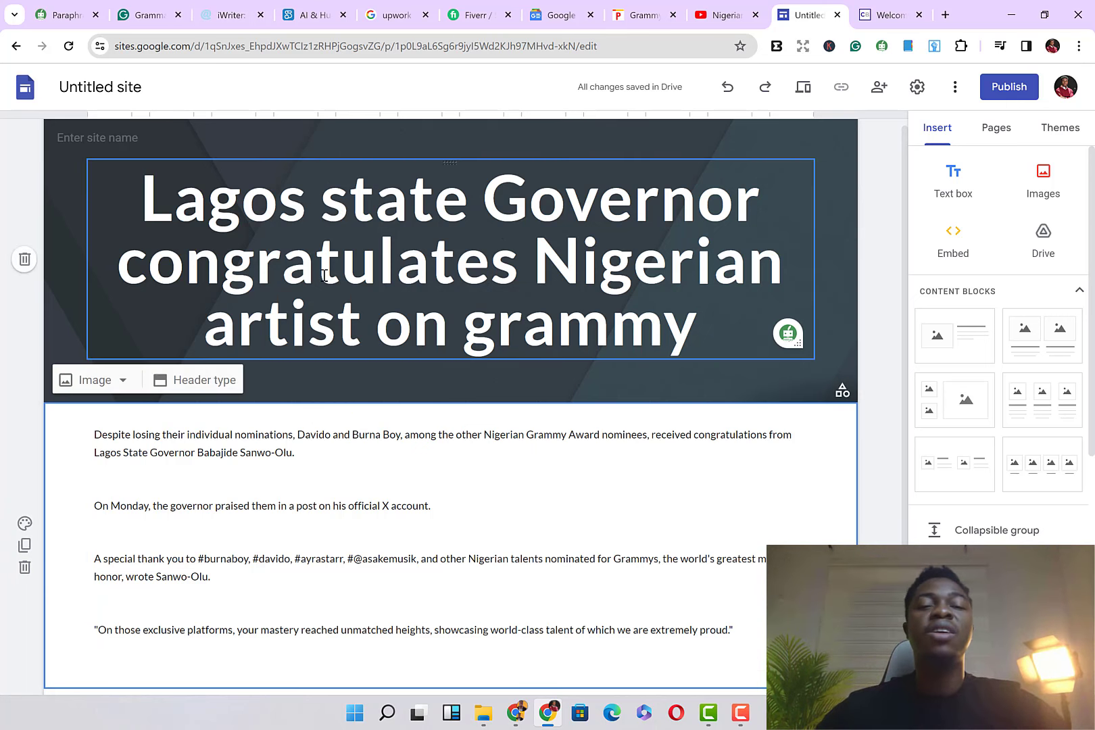
{"action": "left_click", "coordinate": [329, 196]}
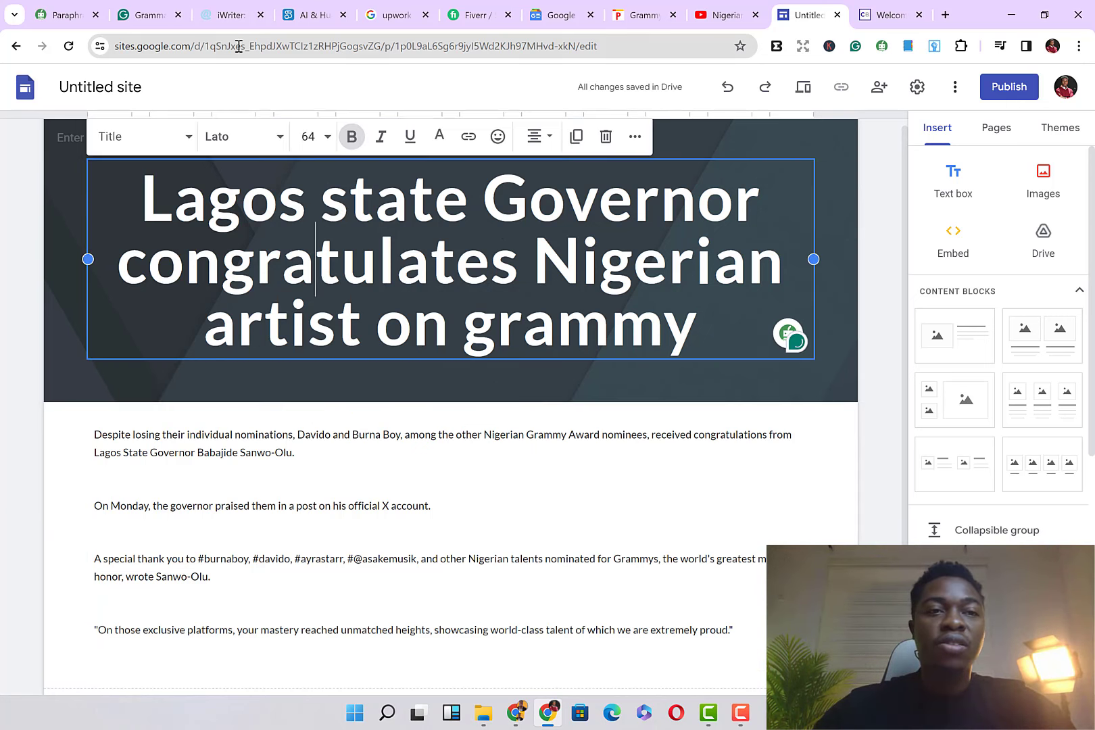
- Switch to iWriter and examine how the service works, its writing tier samples and the footer links
{"action": "left_click", "coordinate": [233, 14]}
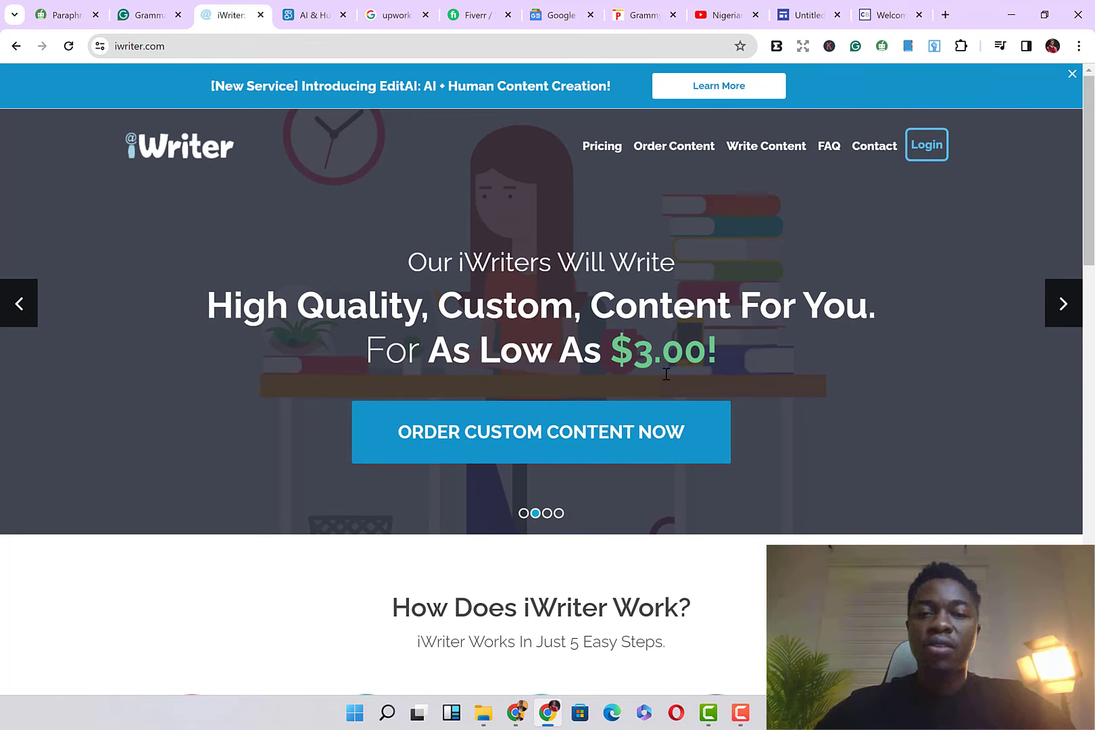
{"action": "scroll", "coordinate": [666, 374], "scroll_direction": "down", "scroll_amount": 5}
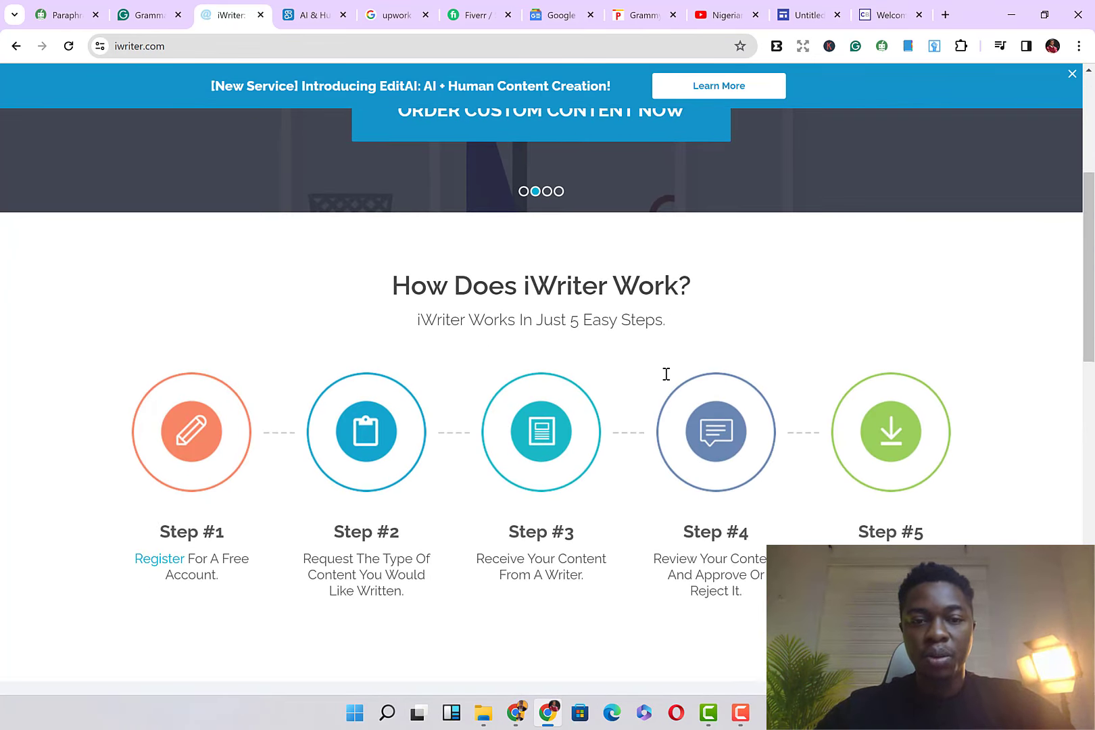
{"action": "scroll", "coordinate": [666, 374], "scroll_direction": "down", "scroll_amount": 4}
{"action": "scroll", "coordinate": [666, 373], "scroll_direction": "up", "scroll_amount": 3}
{"action": "scroll", "coordinate": [666, 374], "scroll_direction": "up", "scroll_amount": 1}
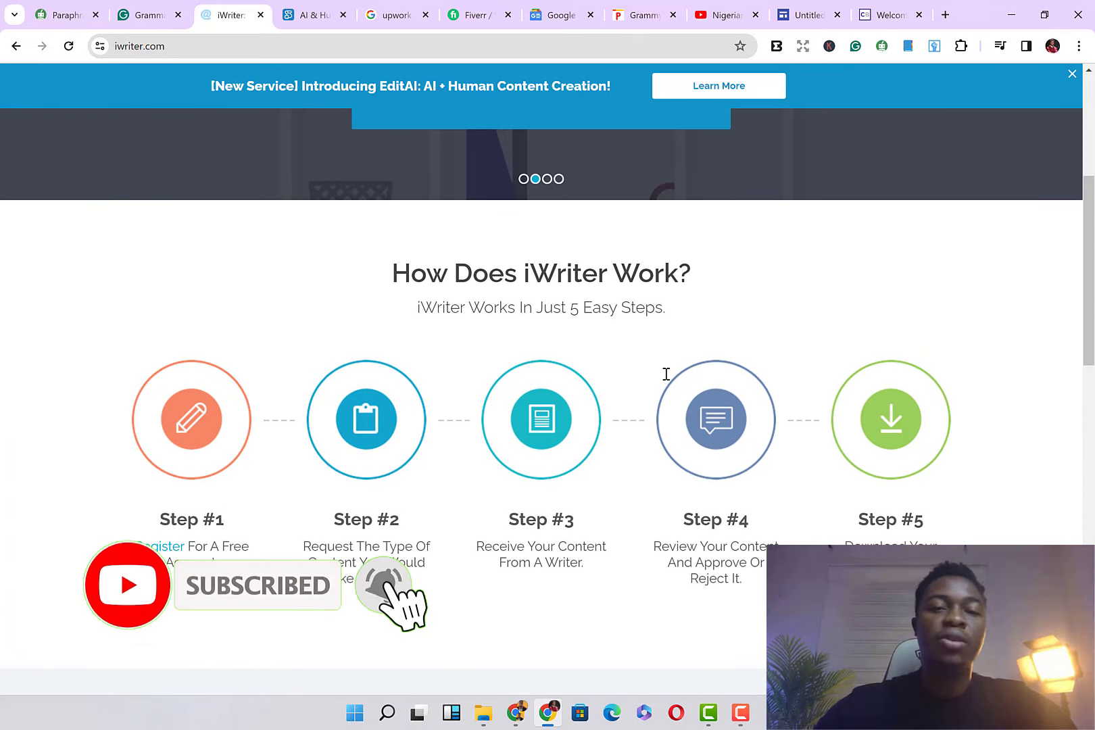
{"action": "scroll", "coordinate": [666, 374], "scroll_direction": "down", "scroll_amount": 8}
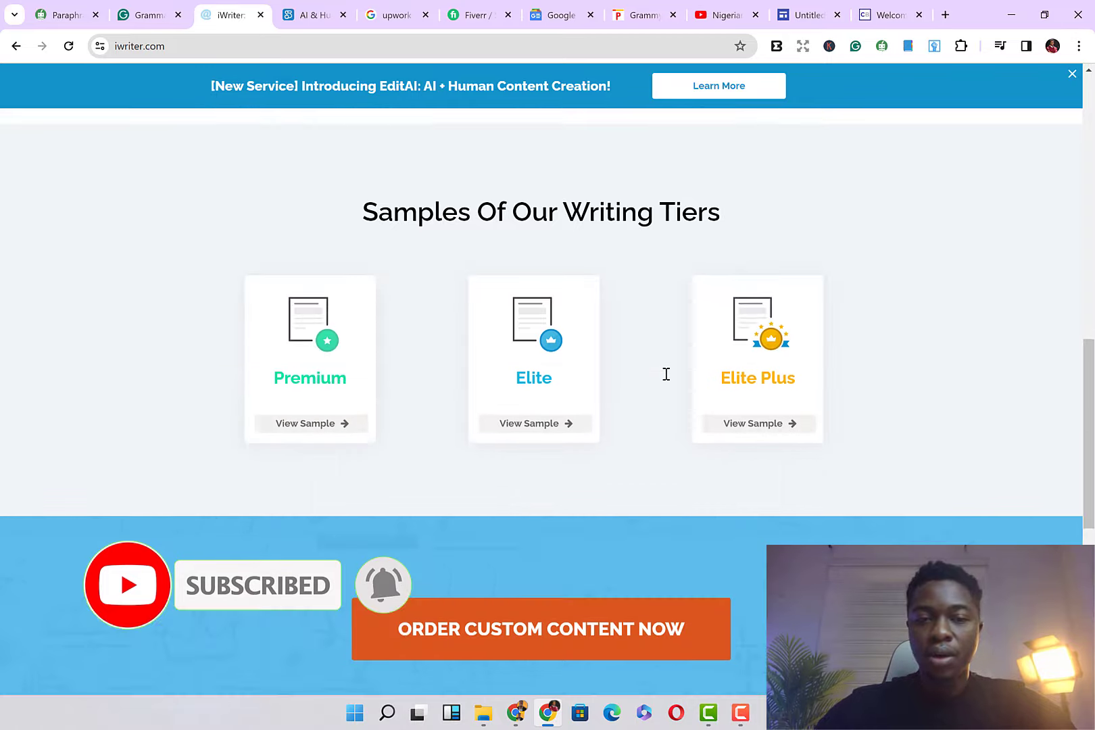
{"action": "scroll", "coordinate": [666, 374], "scroll_direction": "down", "scroll_amount": 8}
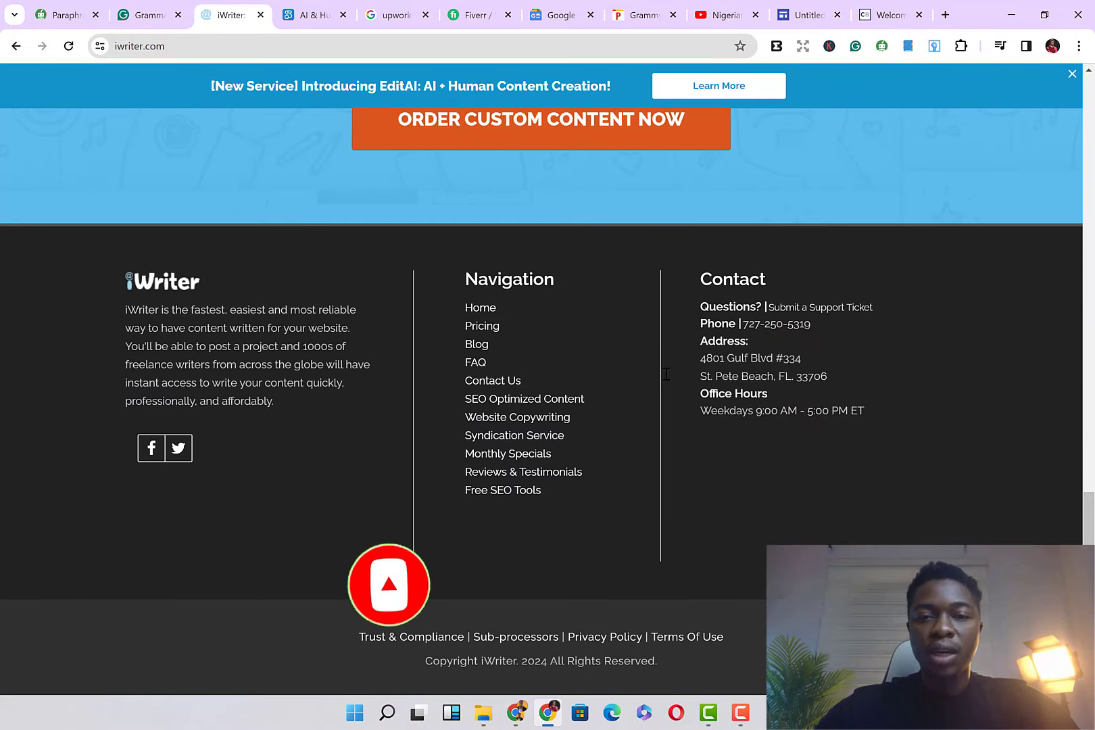
{"action": "scroll", "coordinate": [666, 374], "scroll_direction": "up", "scroll_amount": 20}
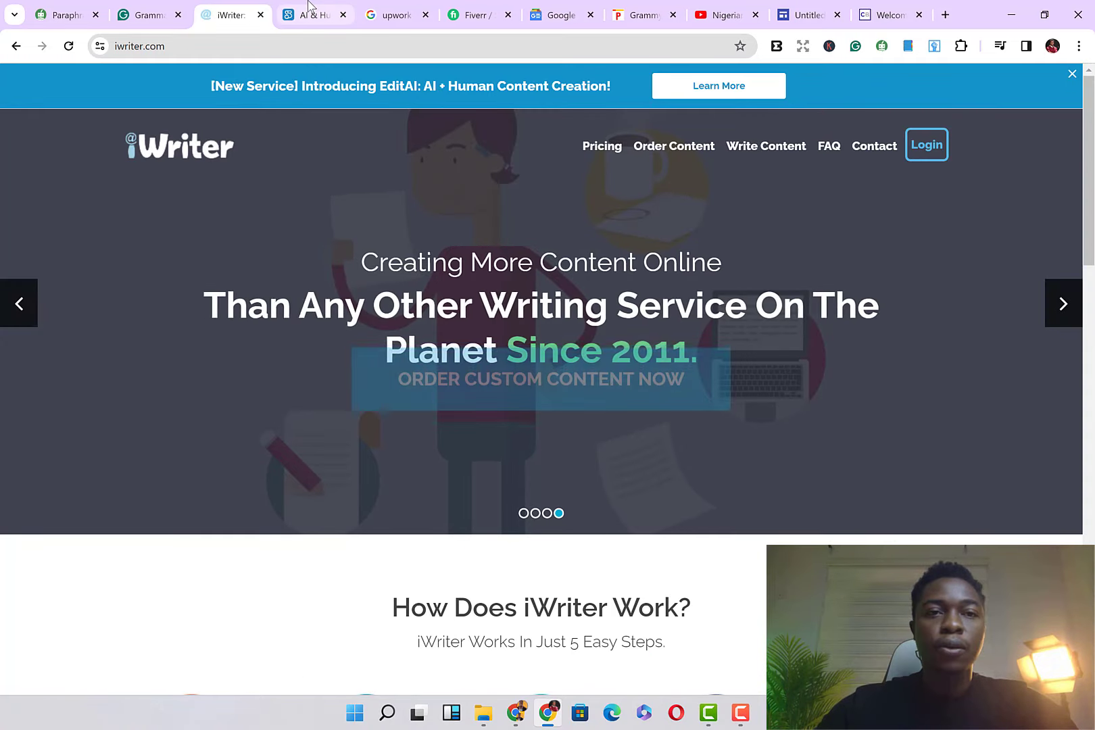
- Switch to Scripted, dismiss its account sign-up pop-up and examine the home page down to the footer links for writers
{"action": "left_click", "coordinate": [309, 8]}
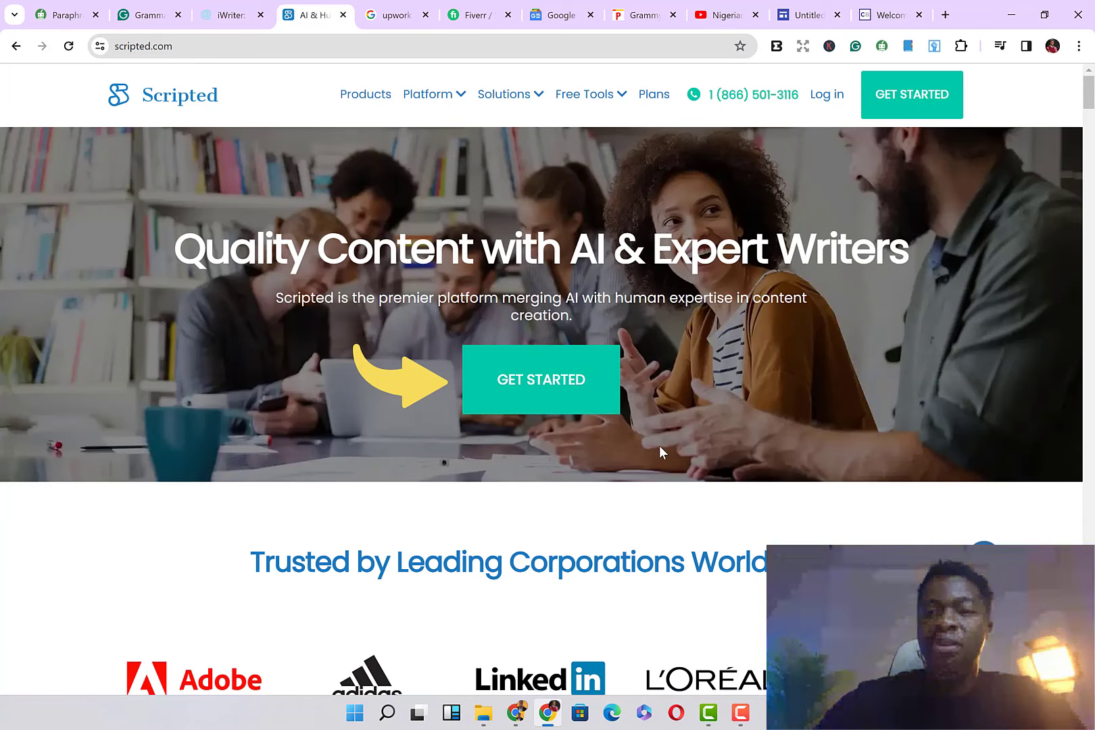
{"action": "scroll", "coordinate": [660, 447], "scroll_direction": "down", "scroll_amount": 7}
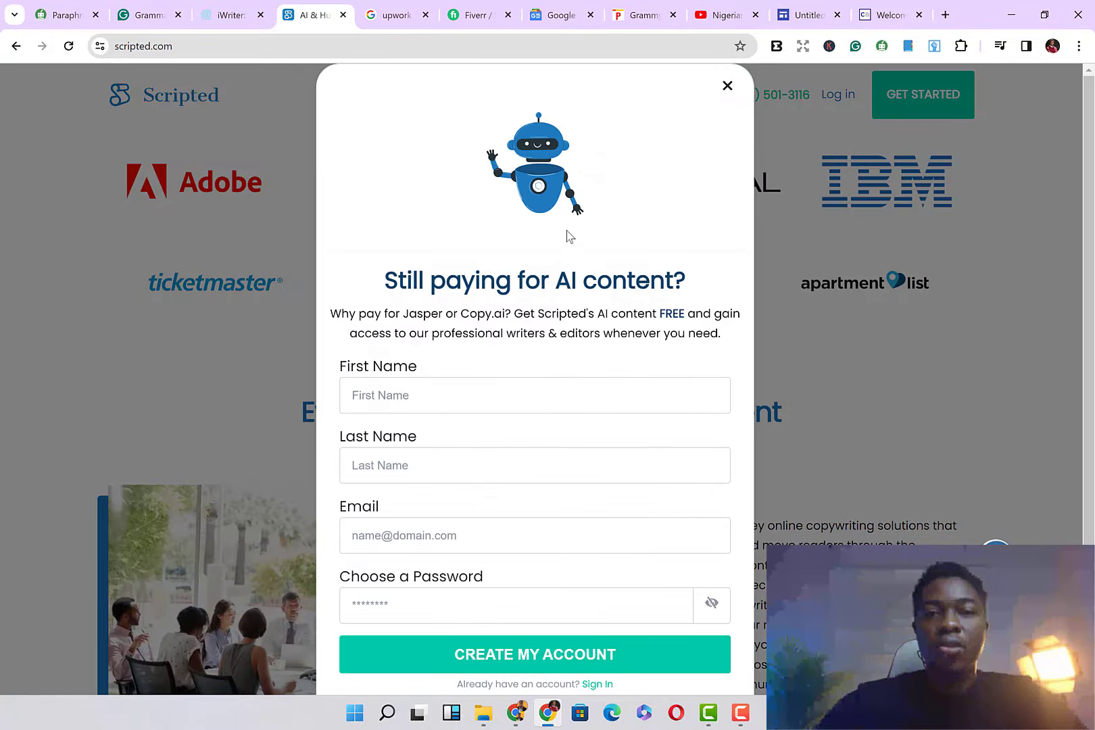
{"action": "left_click", "coordinate": [735, 90]}
{"action": "scroll", "coordinate": [588, 679], "scroll_direction": "down", "scroll_amount": 10}
{"action": "scroll", "coordinate": [590, 681], "scroll_direction": "down", "scroll_amount": 20}
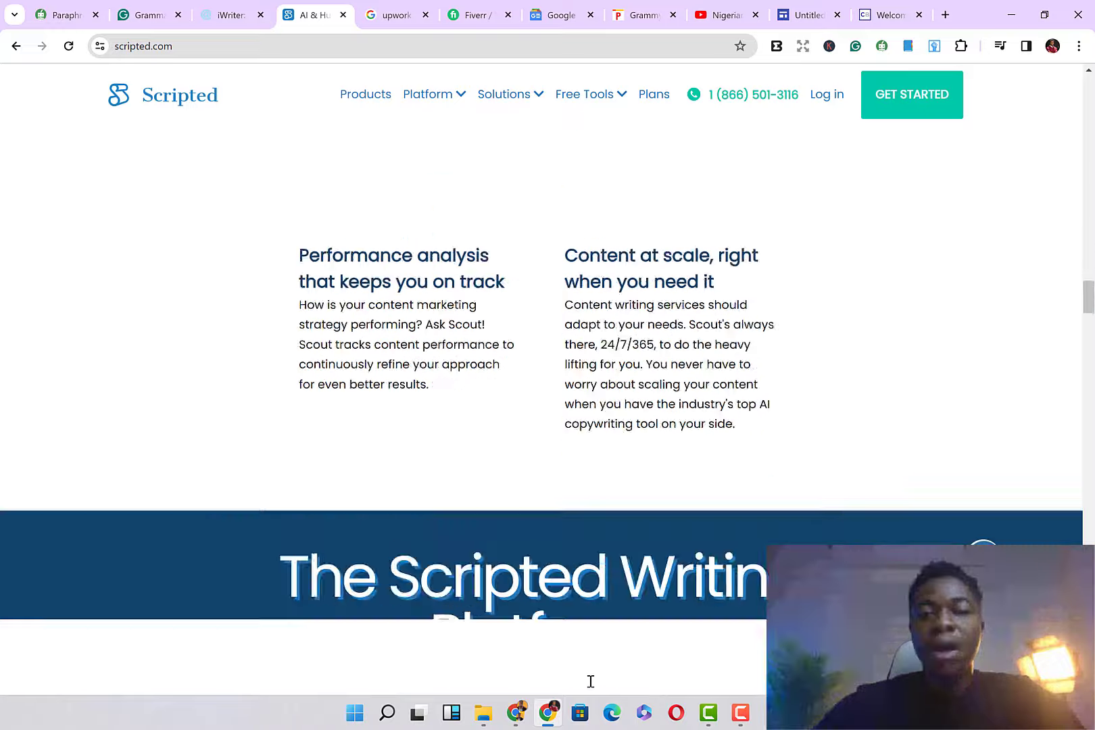
{"action": "scroll", "coordinate": [590, 681], "scroll_direction": "down", "scroll_amount": 20}
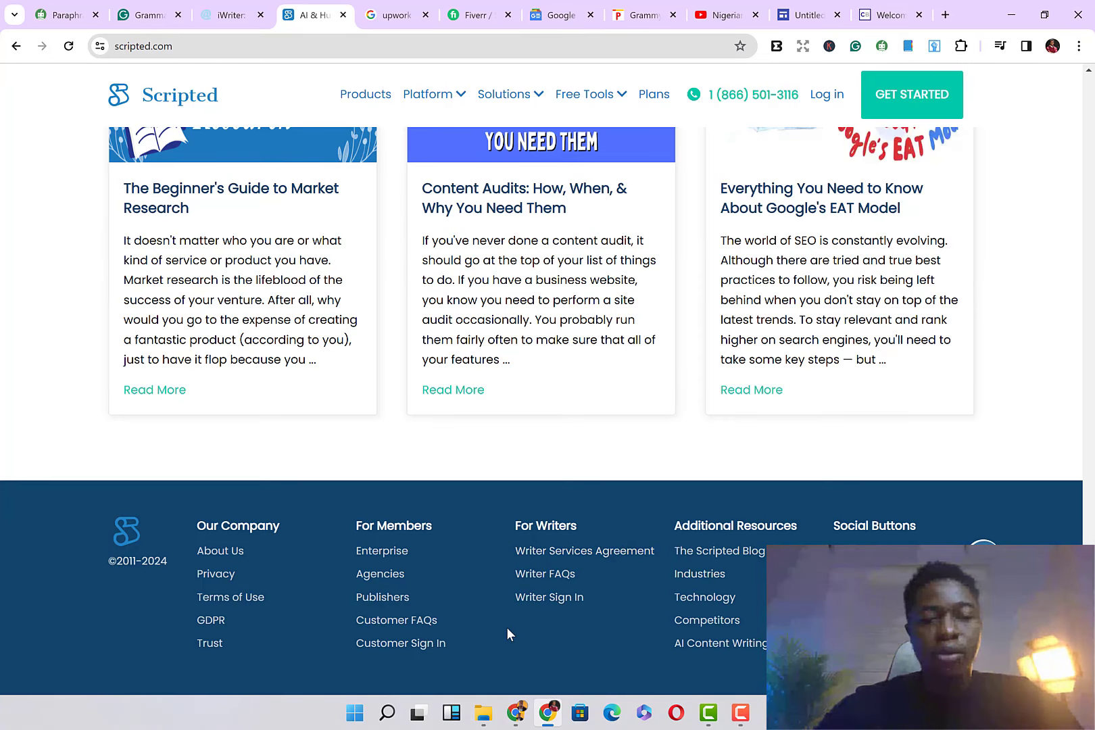
{"action": "scroll", "coordinate": [506, 628], "scroll_direction": "up", "scroll_amount": 15}
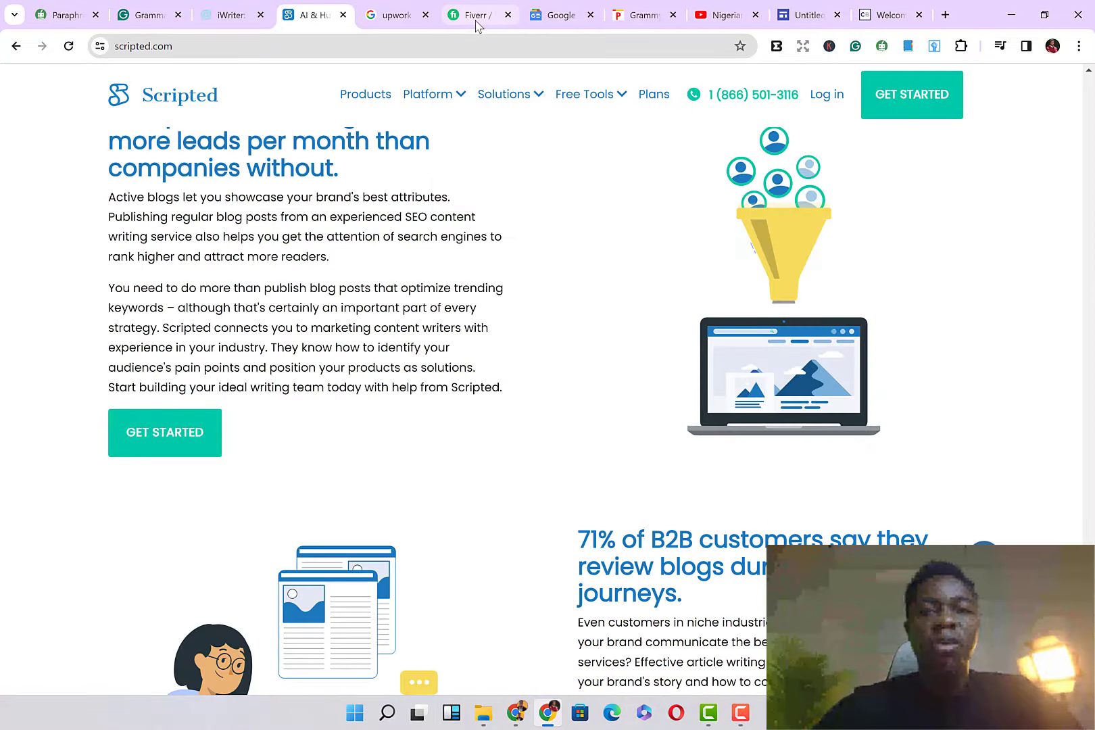
- Review the Google results for Upwork and Fiverr's "YouTube video creators" listings, dismissing Fiverr's Google sign-in prompt
{"action": "left_click", "coordinate": [380, 7]}
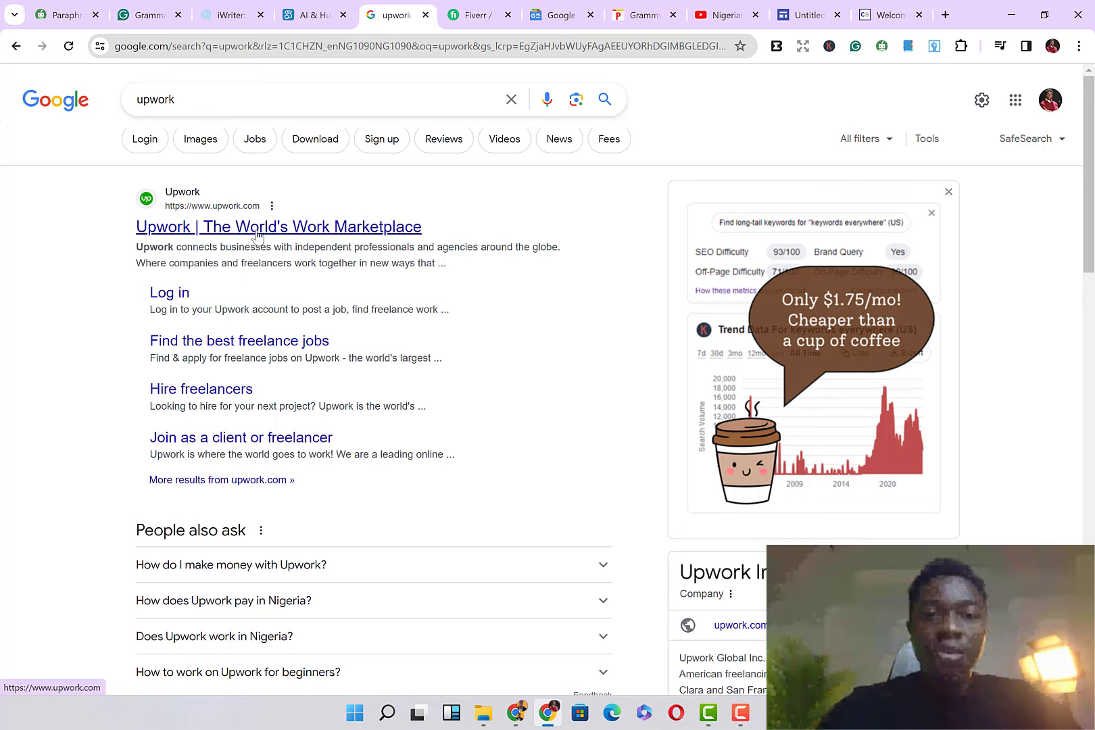
{"action": "left_click", "coordinate": [468, 14]}
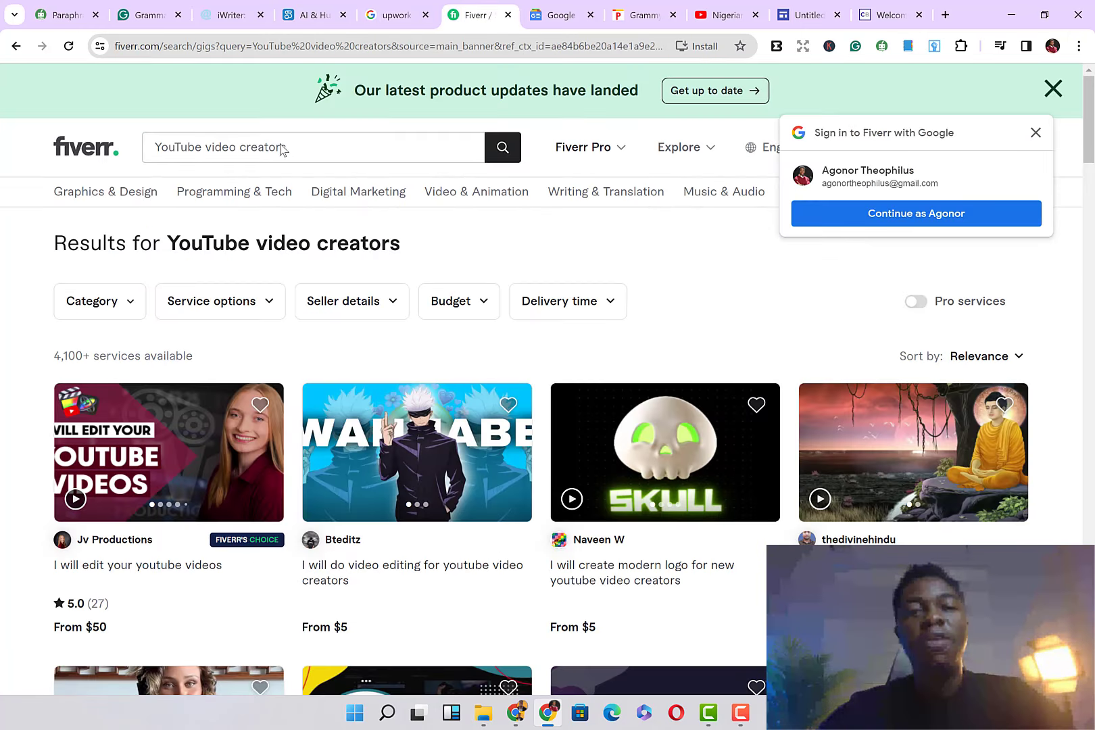
{"action": "left_click", "coordinate": [254, 150]}
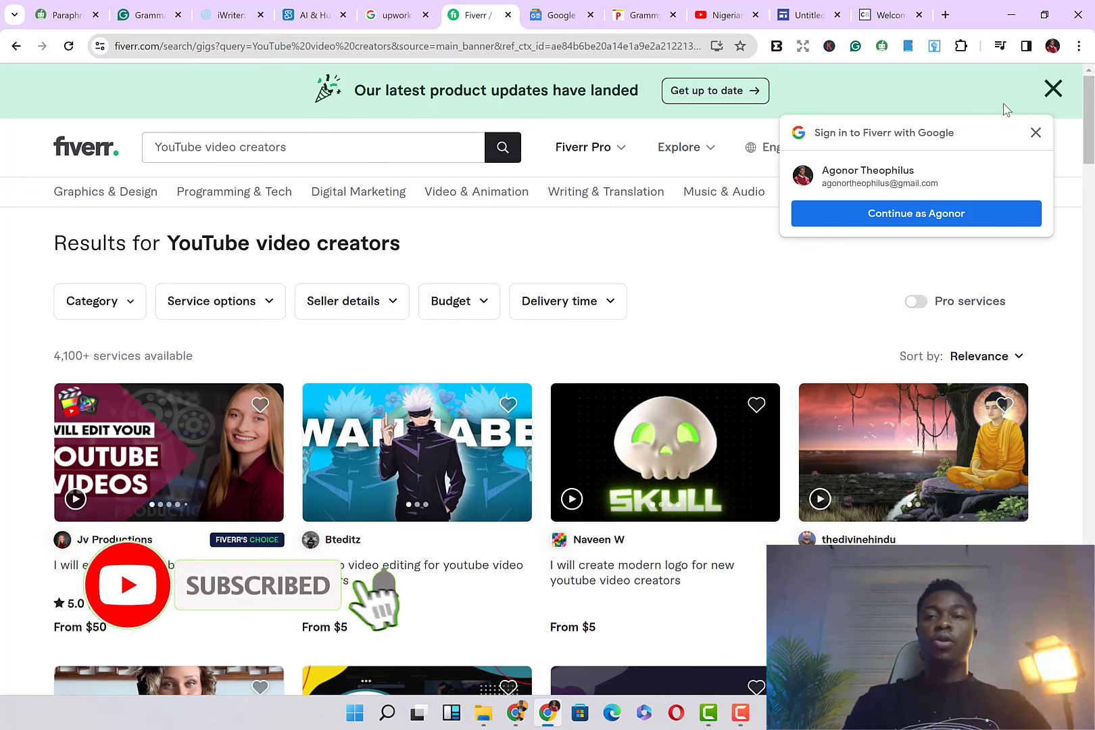
{"action": "left_click", "coordinate": [1035, 132]}
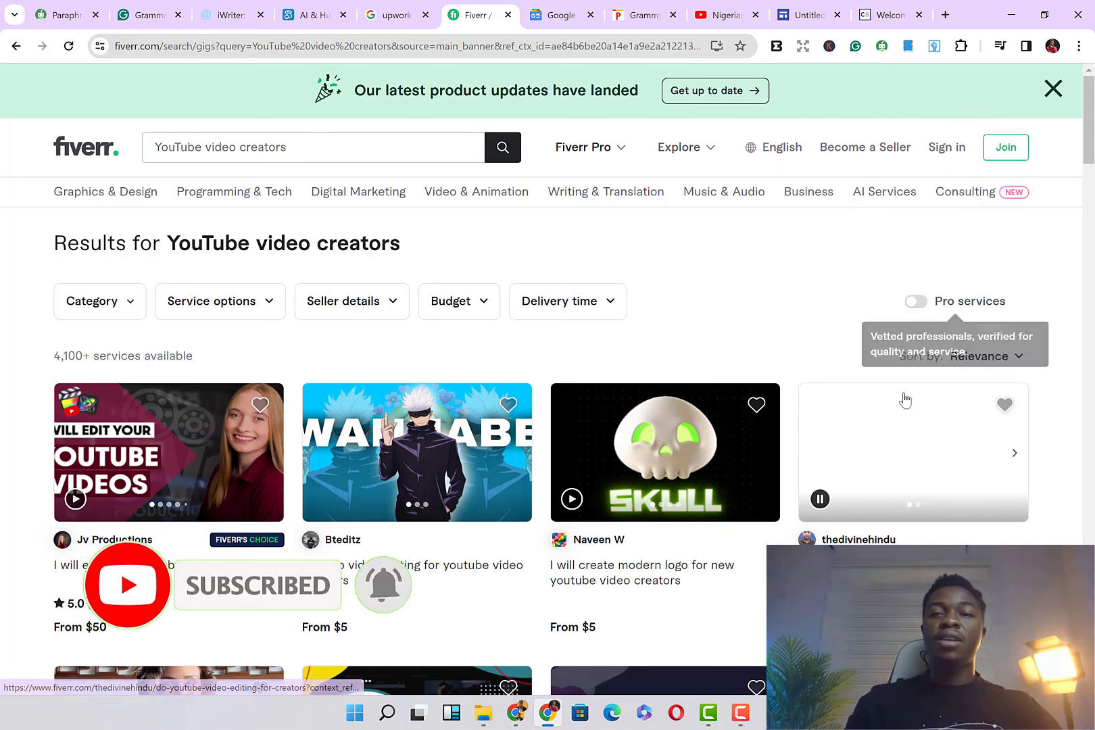